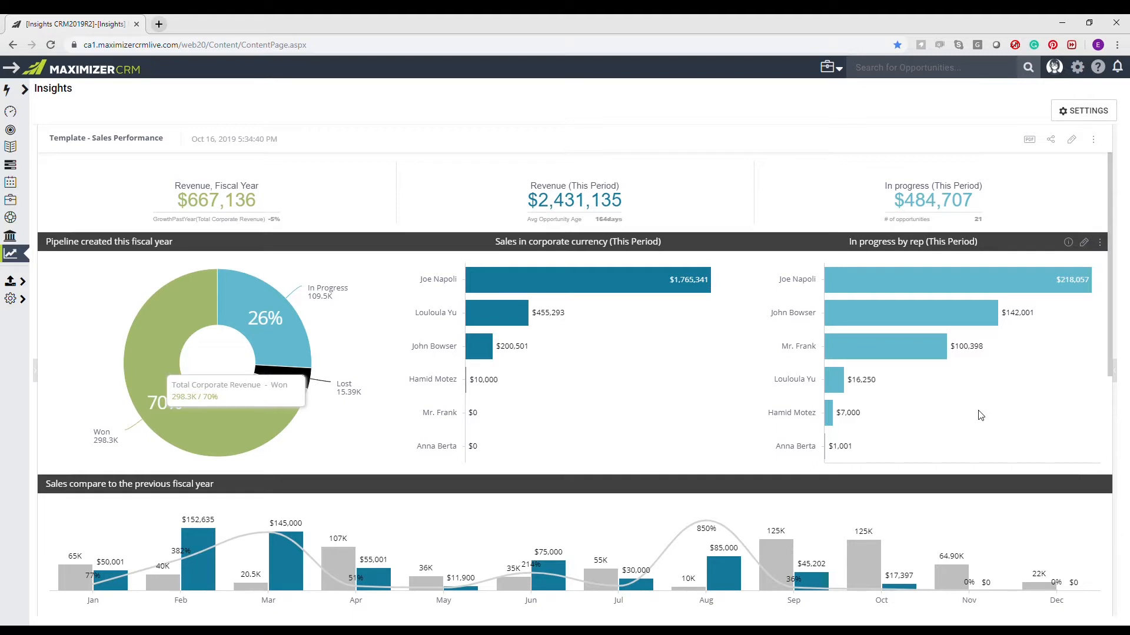
- Show the dashboard filters, and examine the In progress by rep widget's filter settings and the August sales bar
left_click(1112, 372)
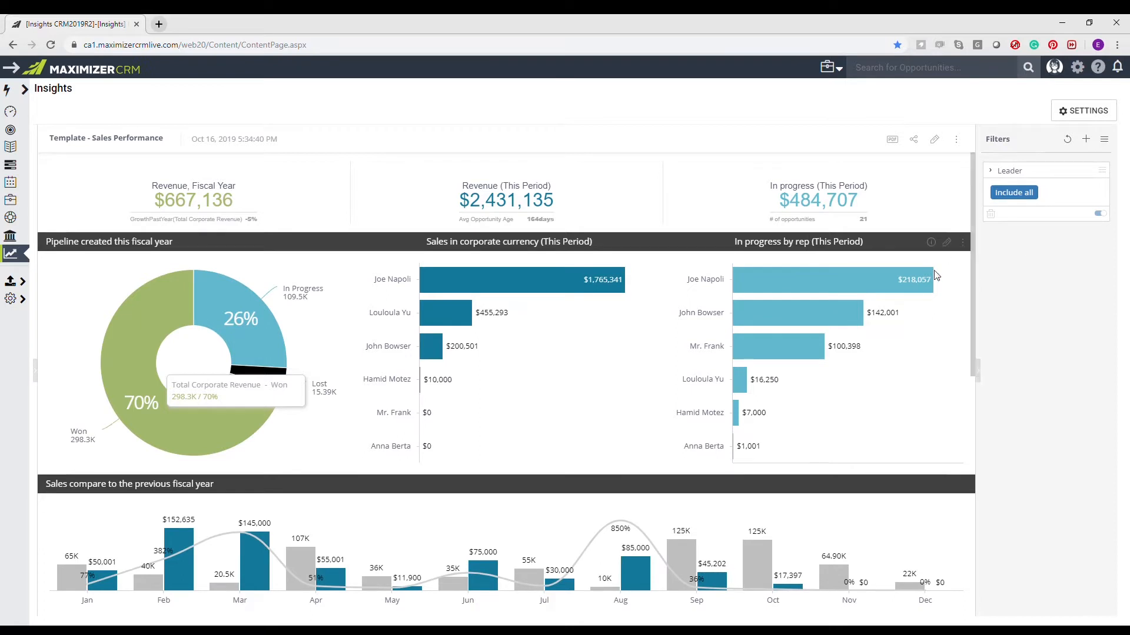
left_click(952, 246)
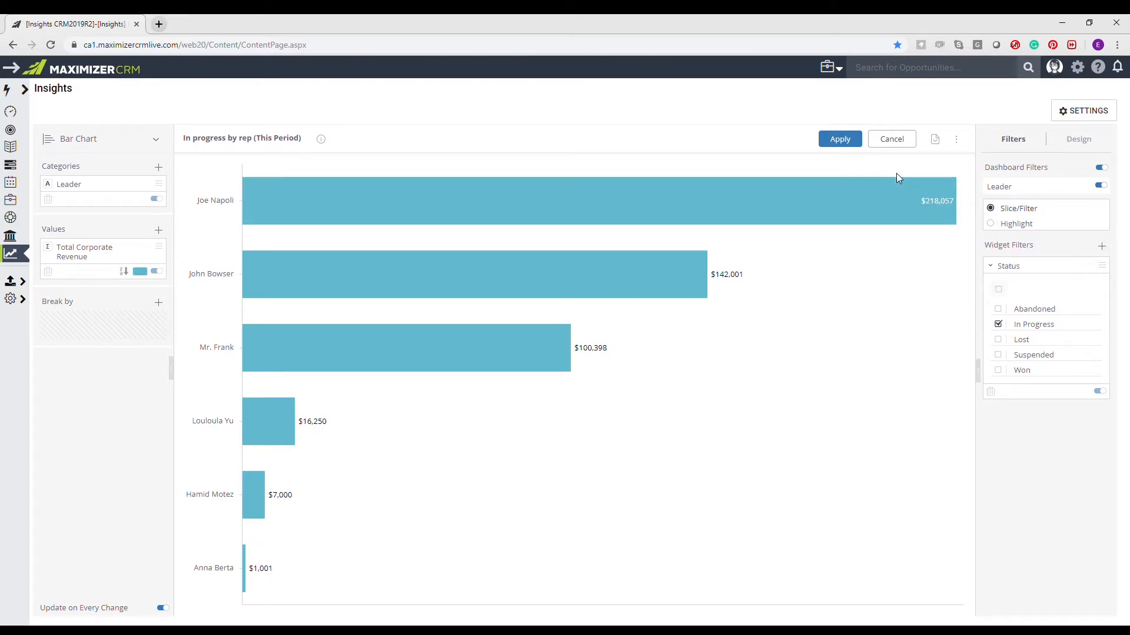
left_click(894, 140)
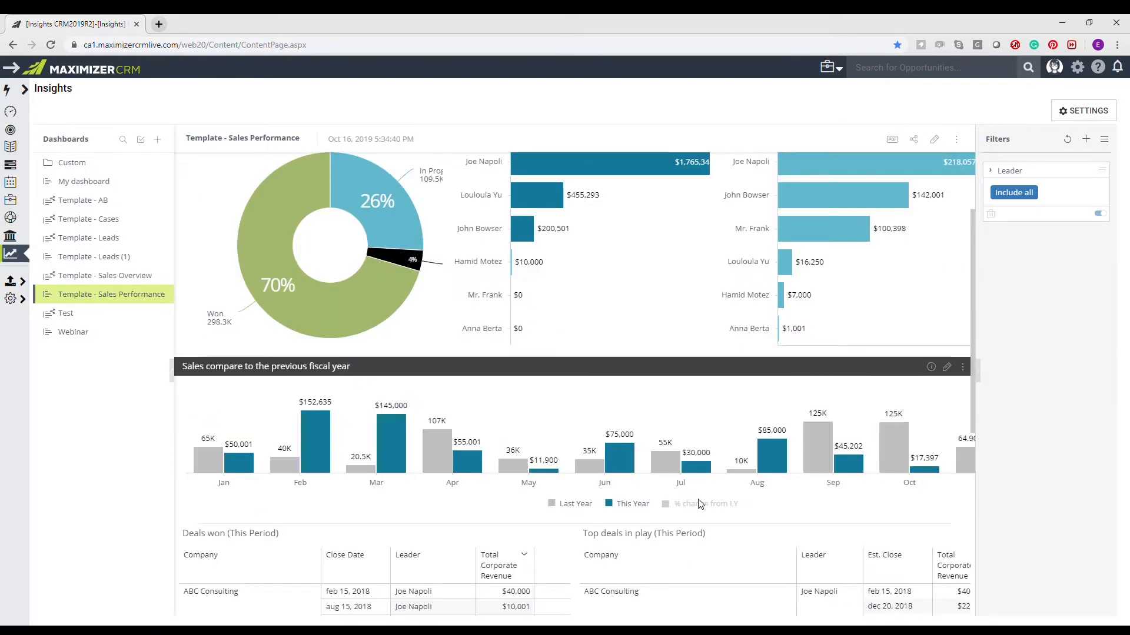
mouse_move(777, 471)
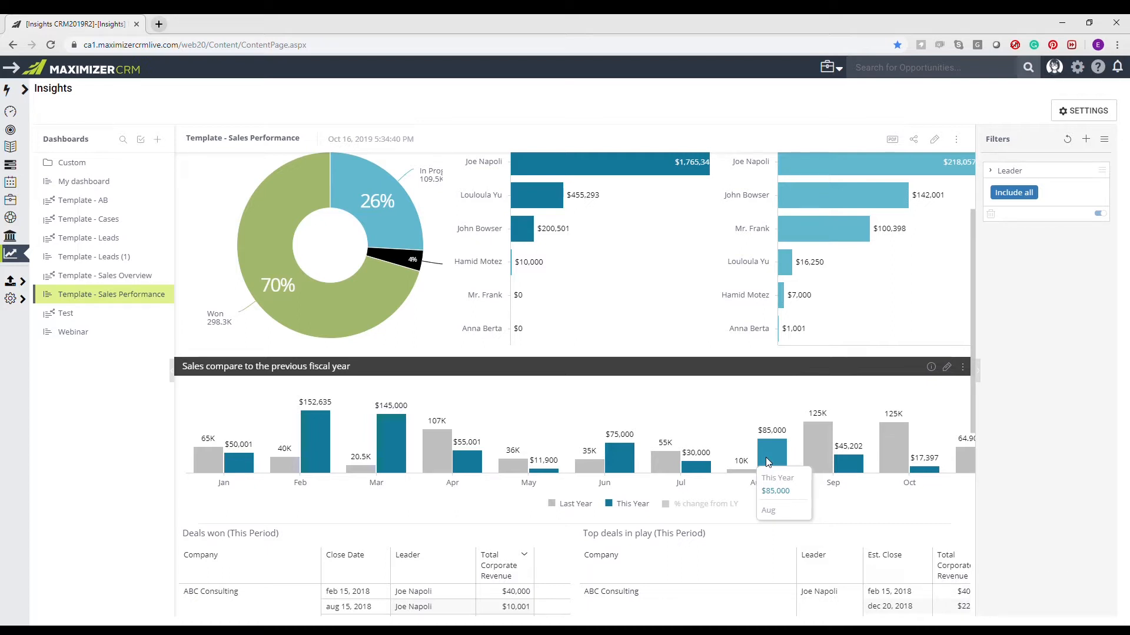
scroll(763, 453, "up", 2)
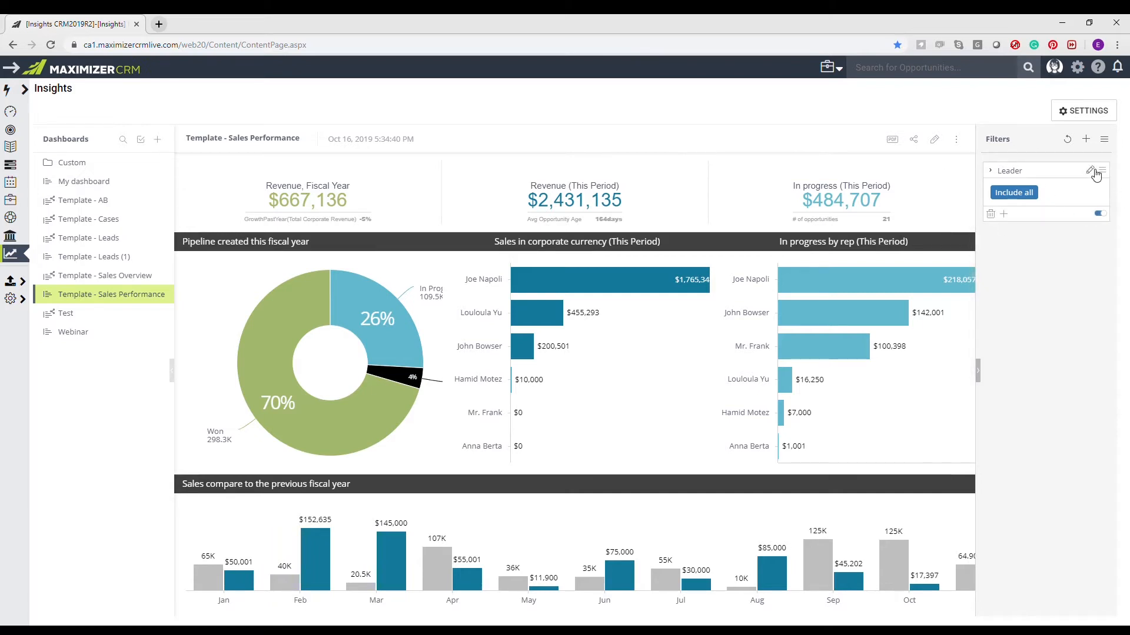
- Switch the Leader filter to single selection and apply it for only the first leader in the list
left_click(1091, 170)
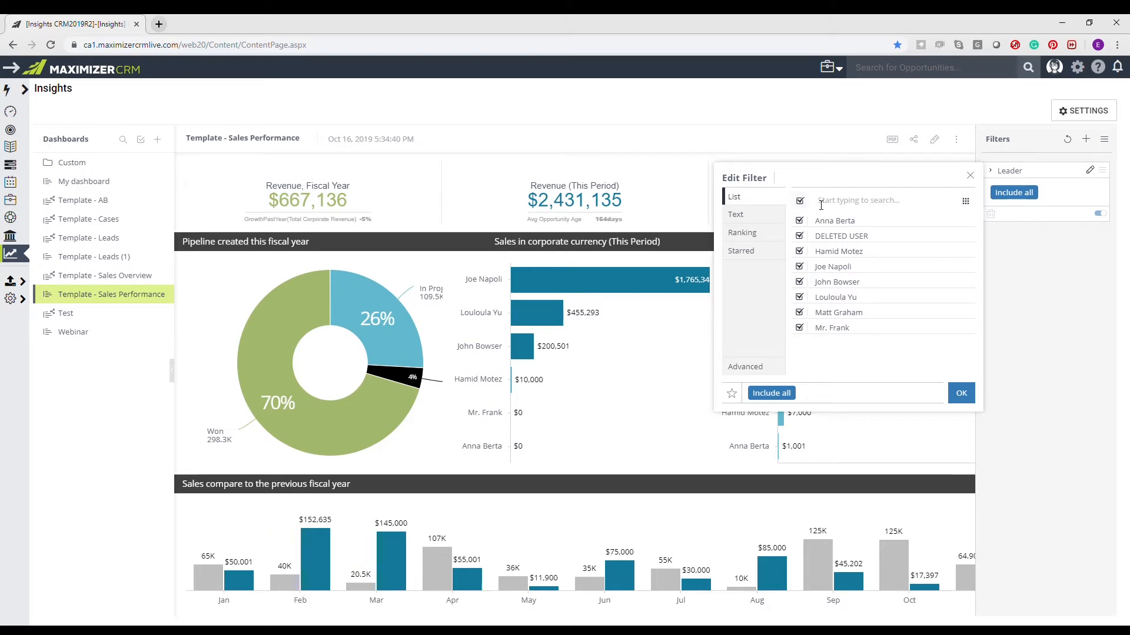
left_click(965, 202)
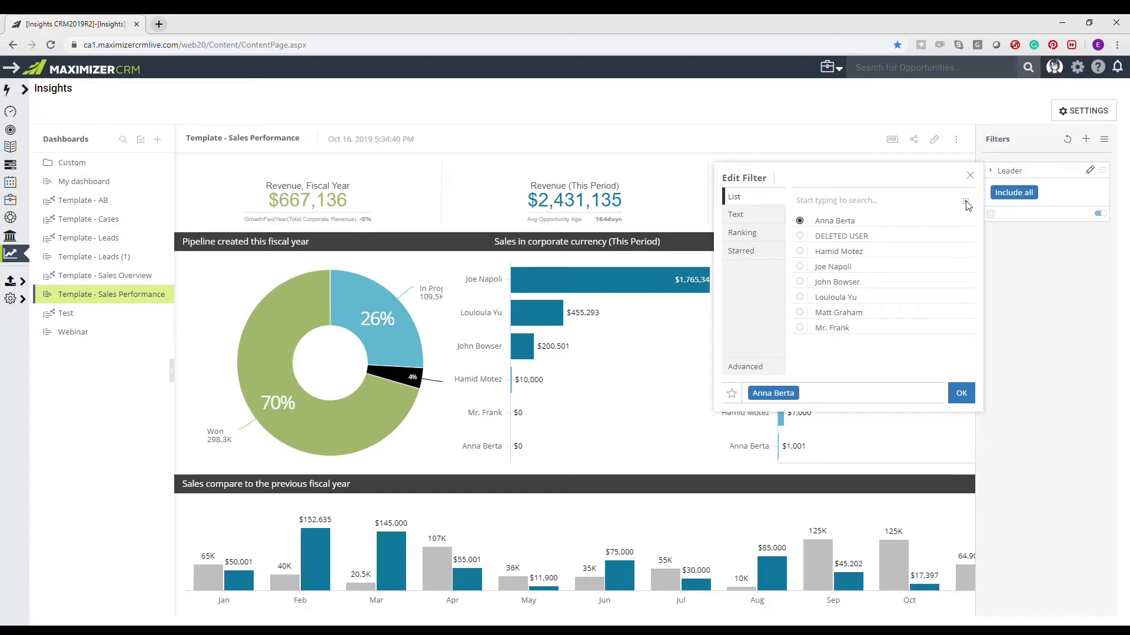
left_click(961, 393)
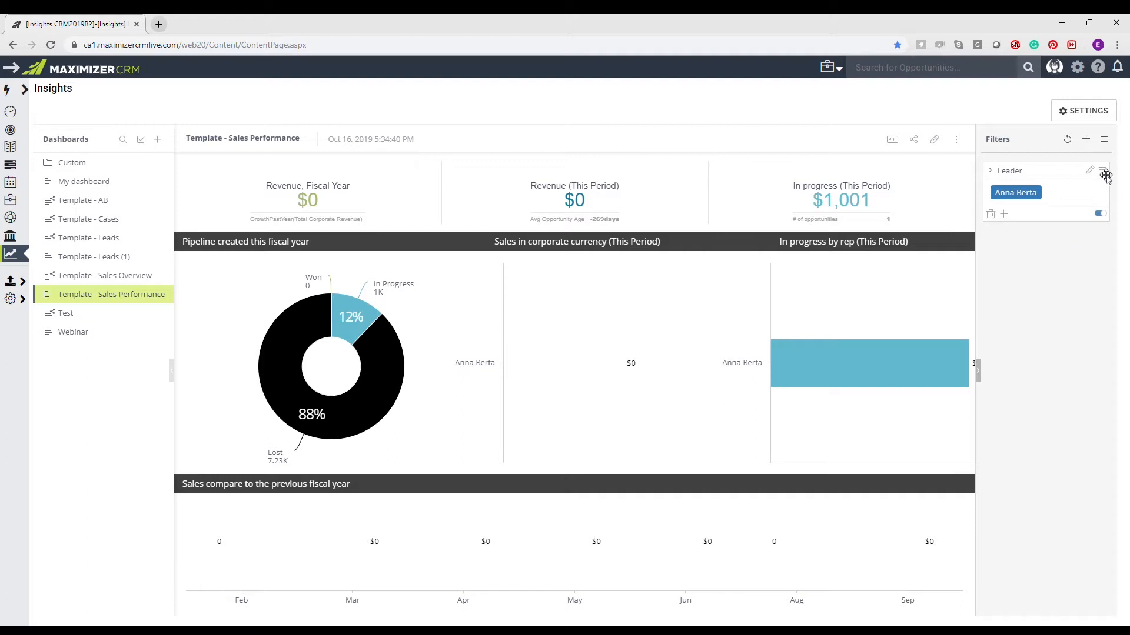
- Add the third, fifth and sixth listed leaders to the Leader filter using multiple selection, and apply it
left_click(1089, 170)
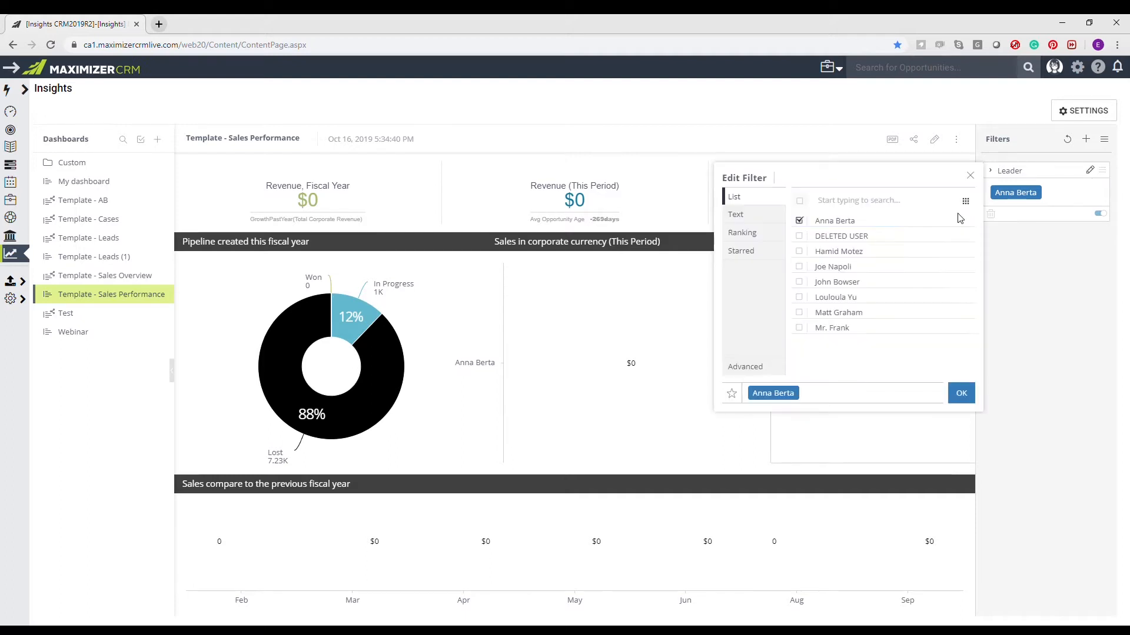
left_click(799, 297)
left_click(799, 282)
left_click(799, 252)
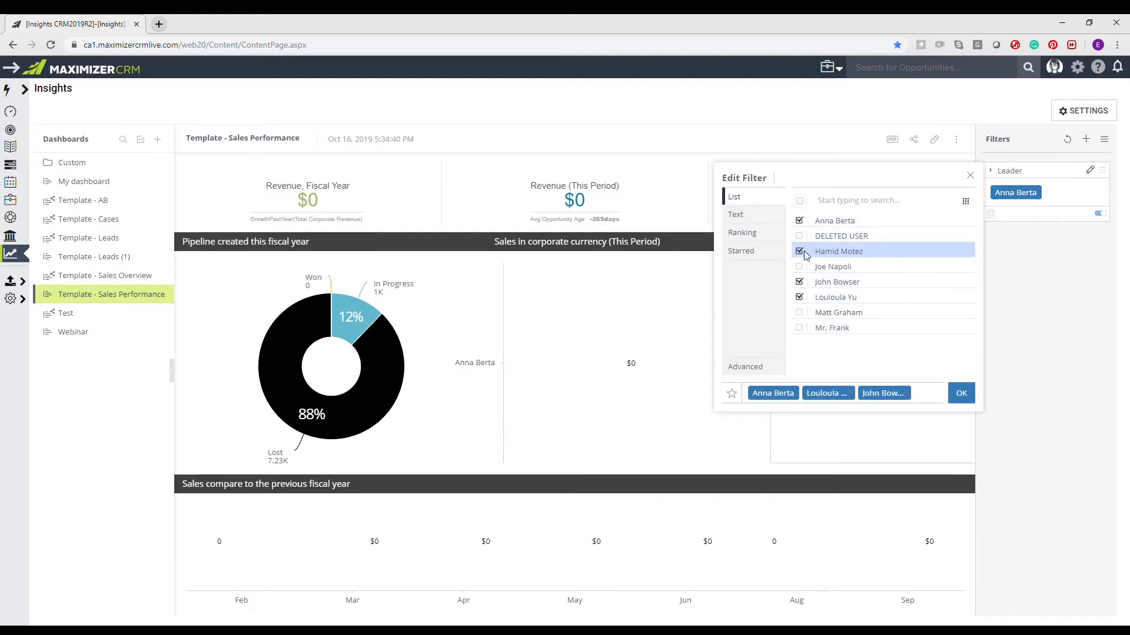
left_click(961, 394)
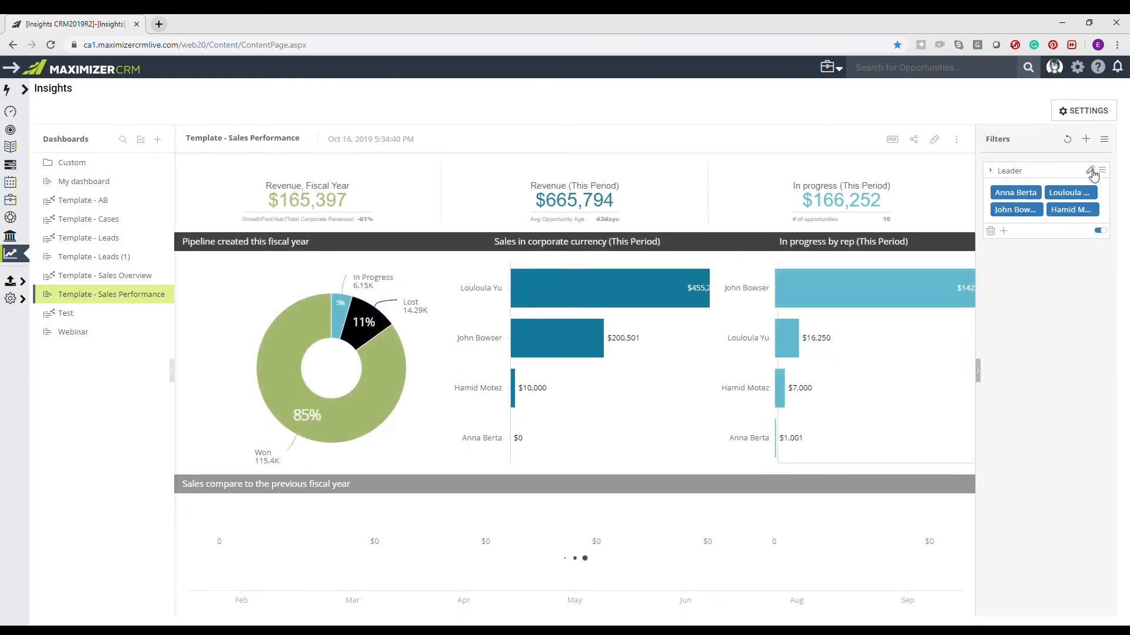
- Select all leaders in the Leader filter except DELETED USER and apply the exclusion
left_click(1091, 172)
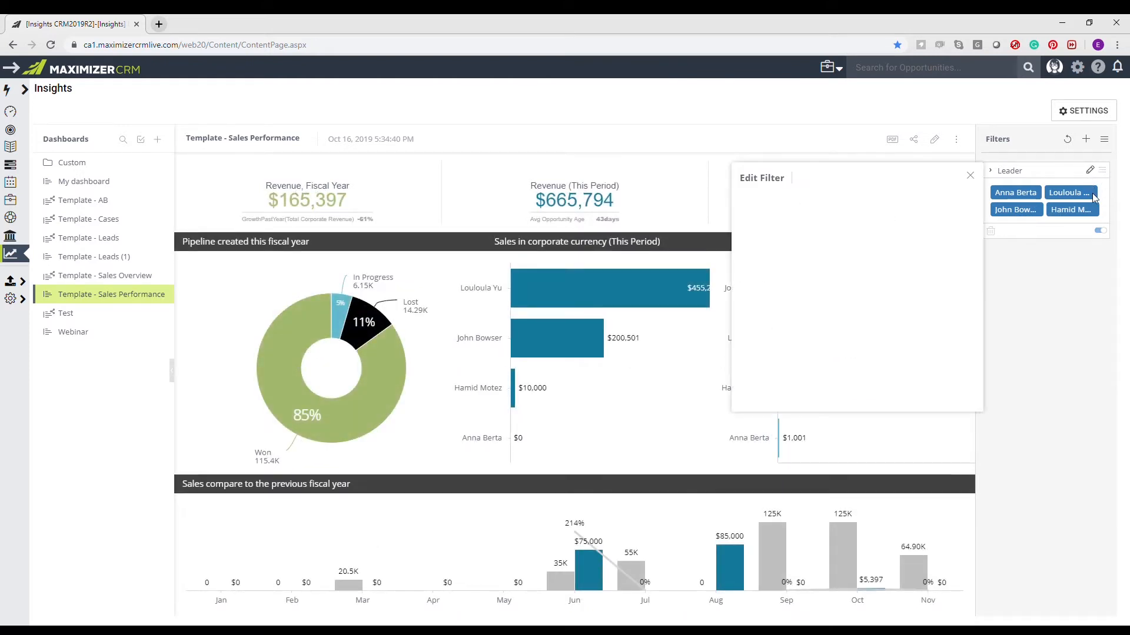
left_click(800, 202)
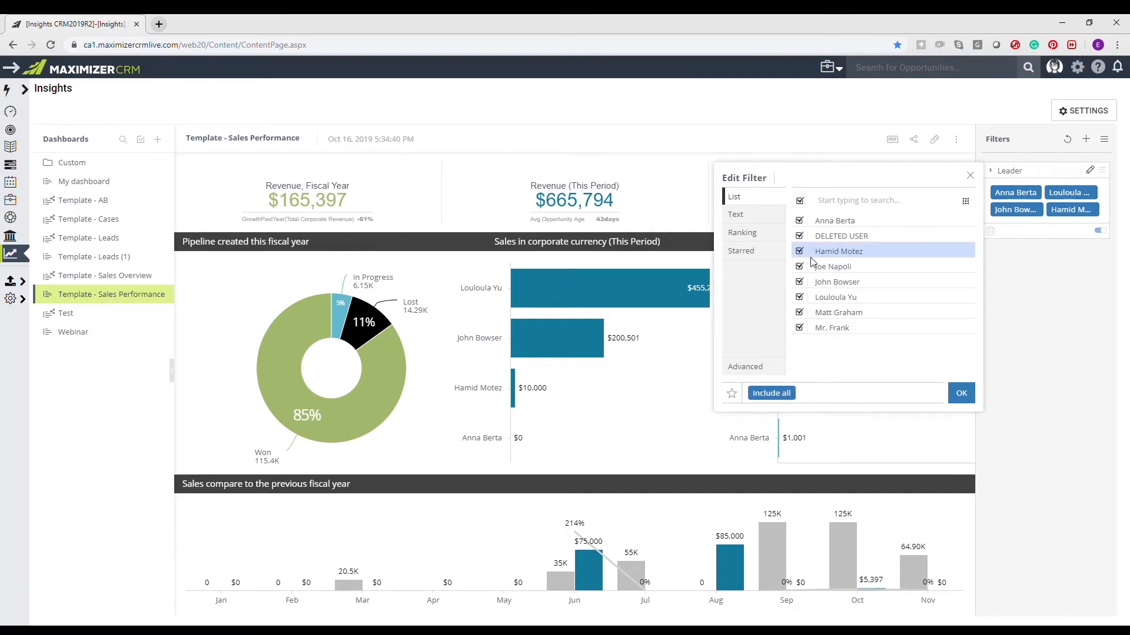
left_click(800, 237)
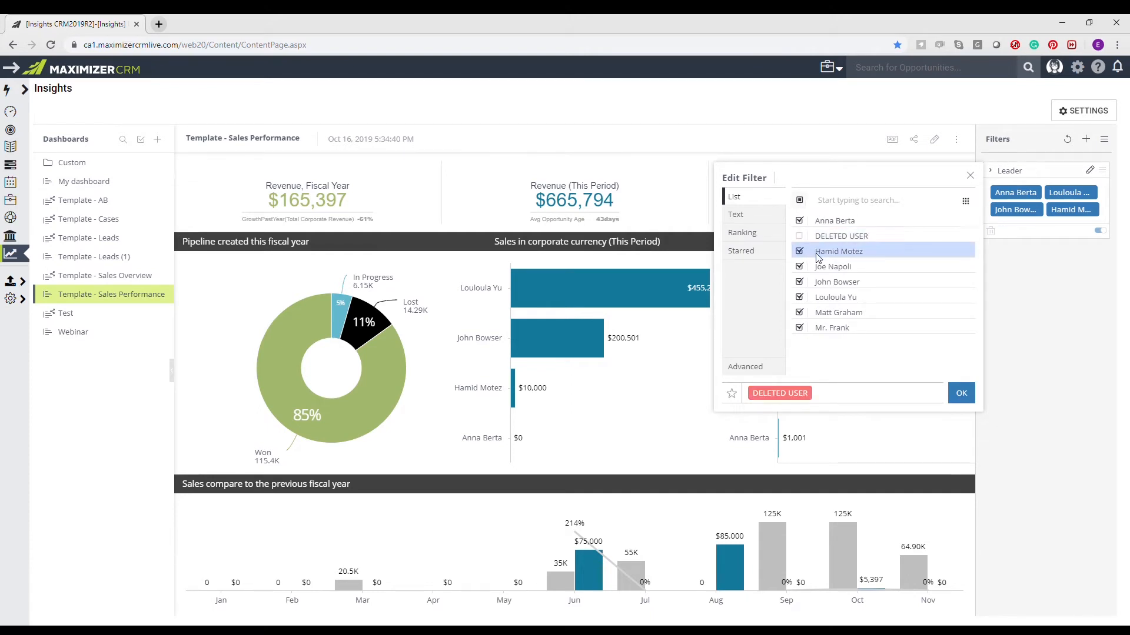
left_click(961, 393)
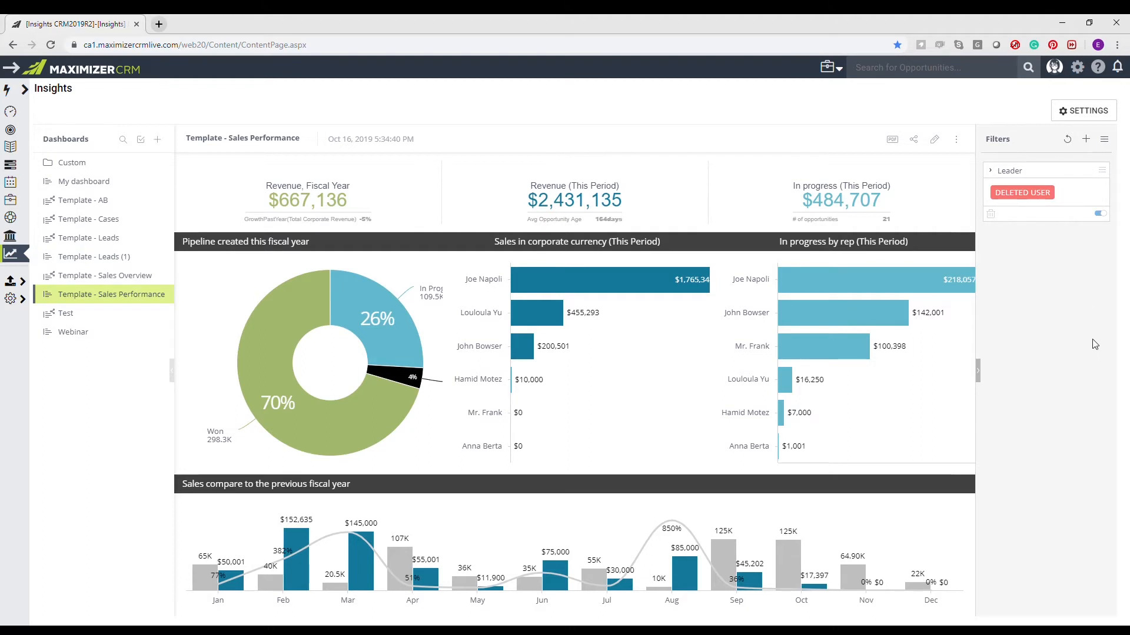
- Toggle the Leader filter off and on again, and reset it to include all leaders
left_click(1099, 215)
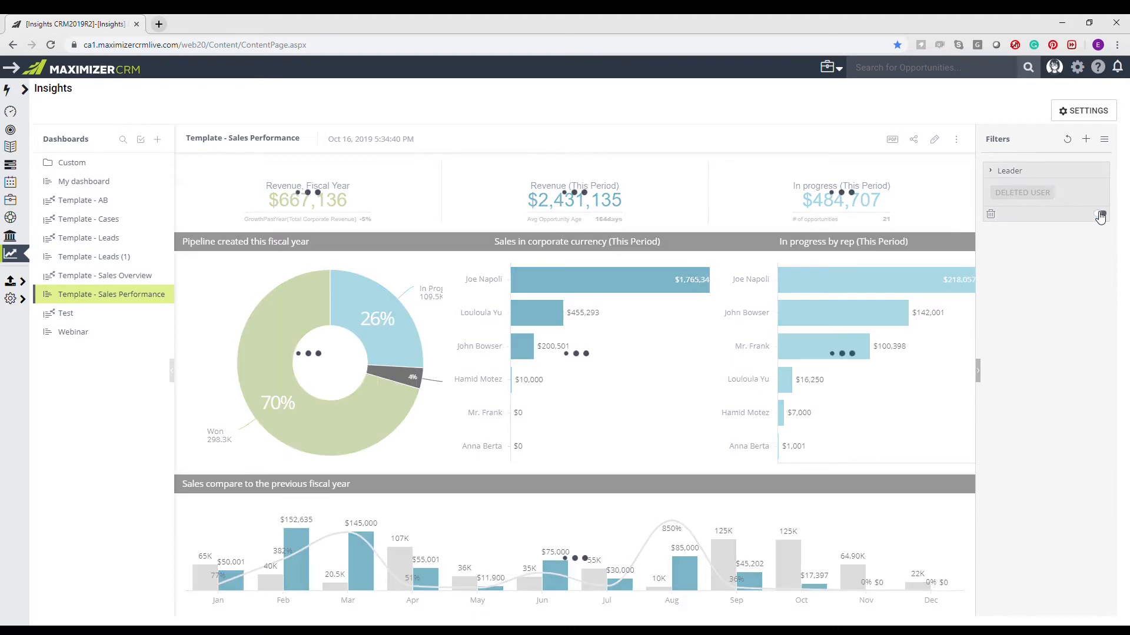
left_click(1100, 214)
left_click(1089, 170)
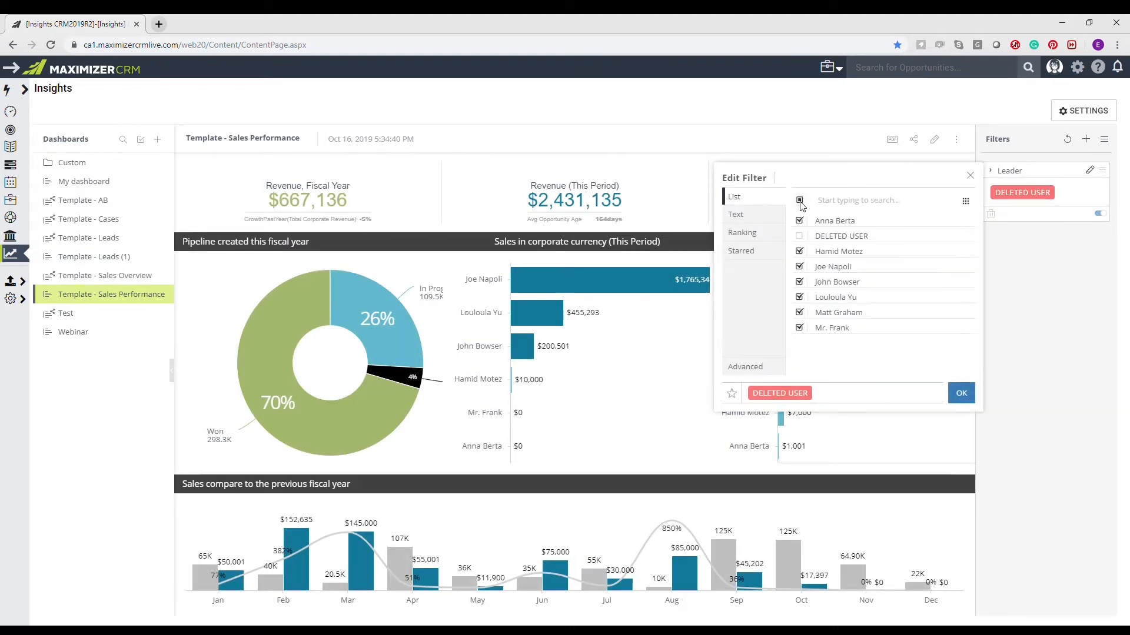
left_click(798, 200)
left_click(961, 394)
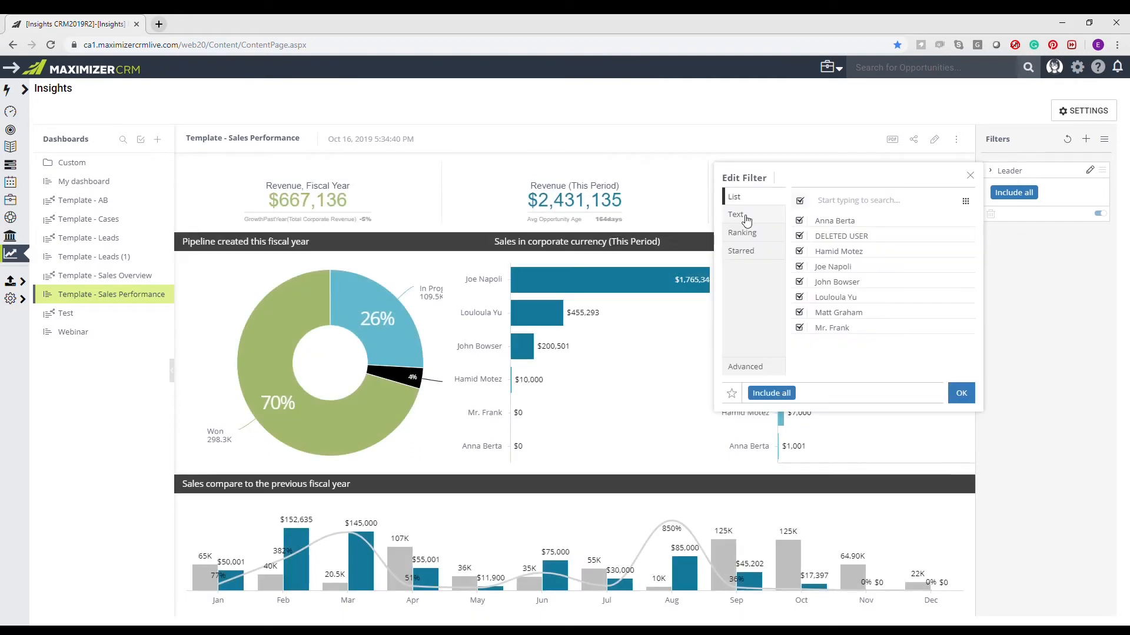
- Apply a text condition to the Leader filter for items containing "jo" OR containing "an"
left_click(746, 217)
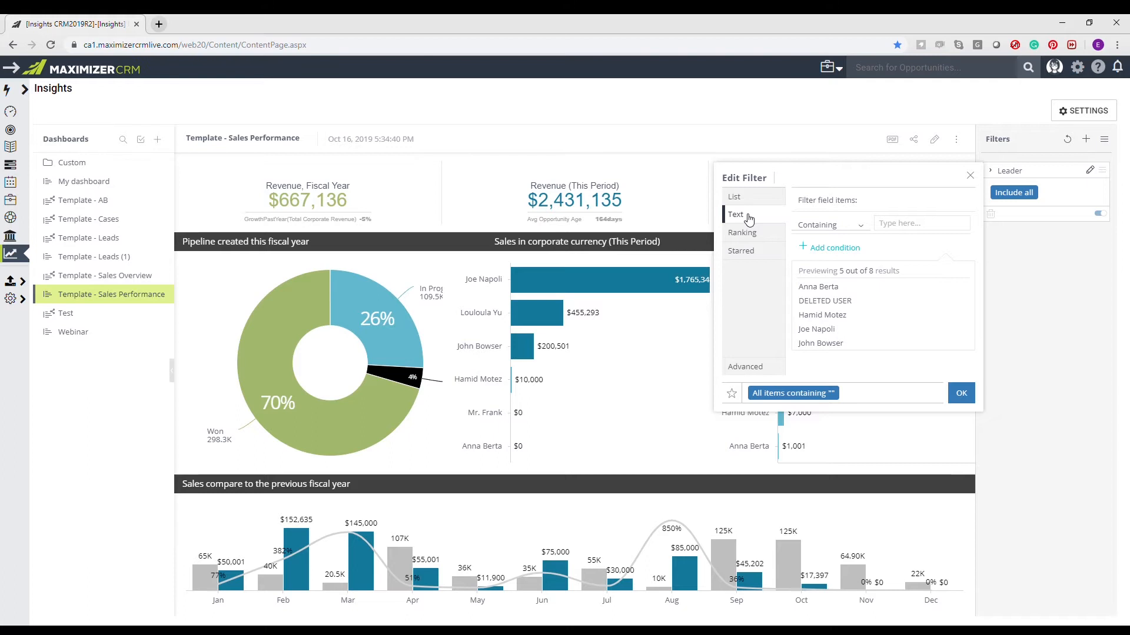
left_click(863, 227)
left_click(834, 277)
type("jo")
left_click(846, 249)
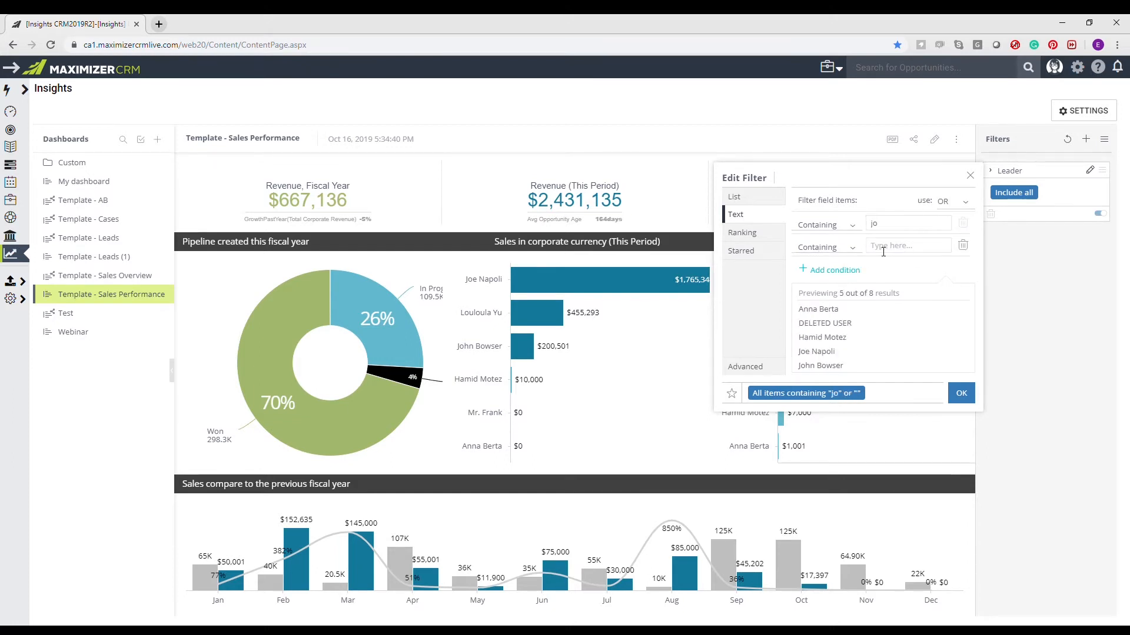
left_click(906, 247)
type("an")
left_click(968, 202)
left_click(972, 202)
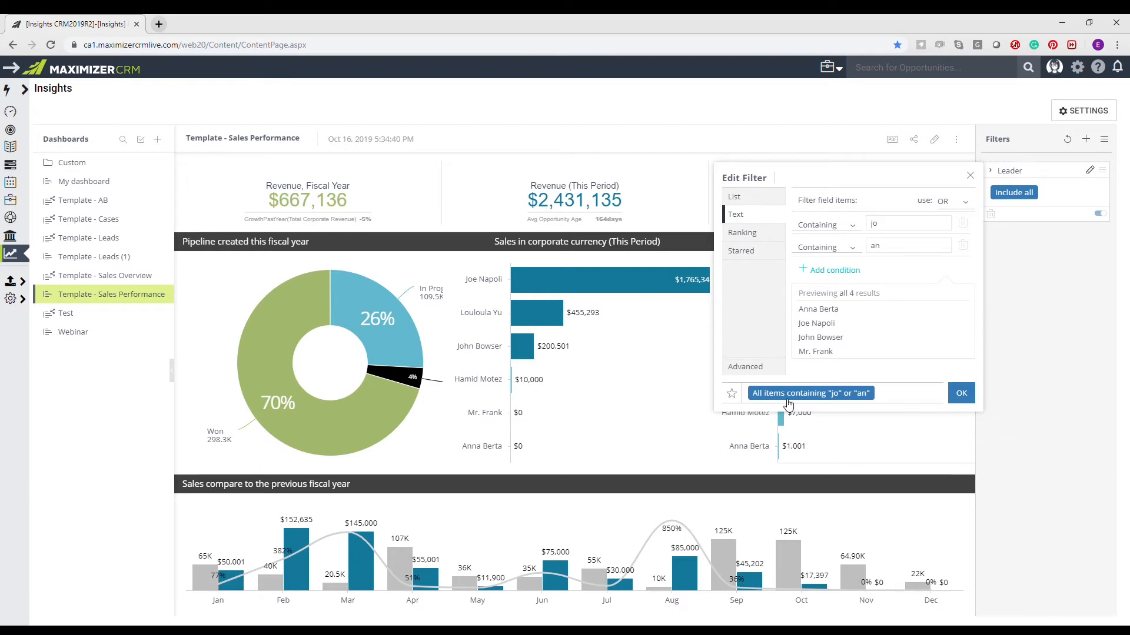
left_click(962, 394)
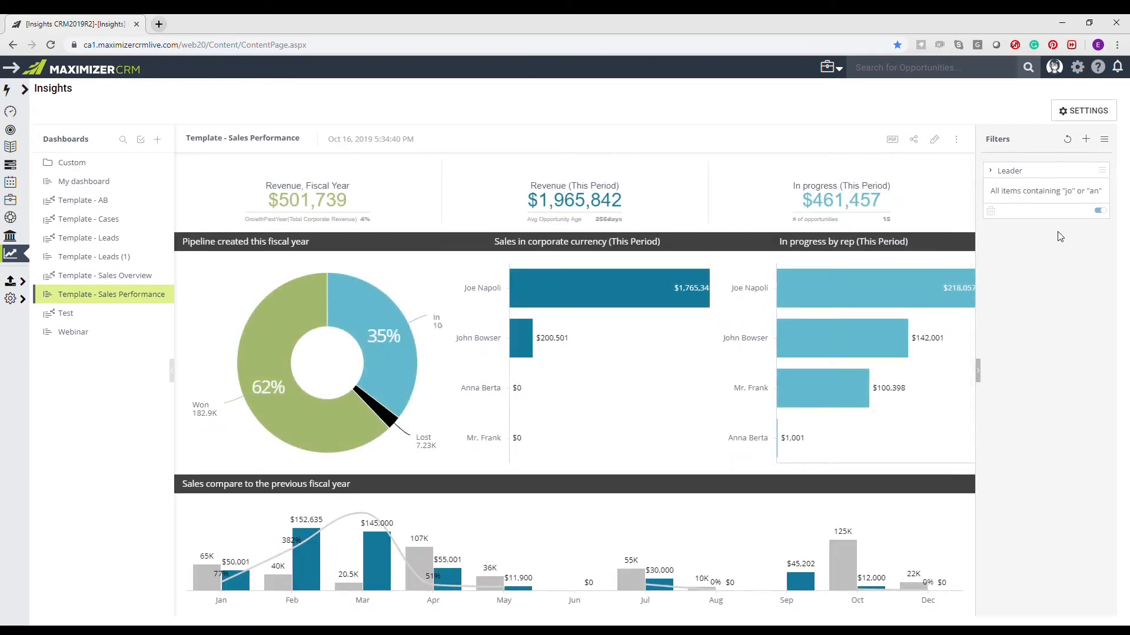
- Apply a ranking to the Leader filter that shows the Top 3 by Total Corporate Revenue
left_click(1091, 171)
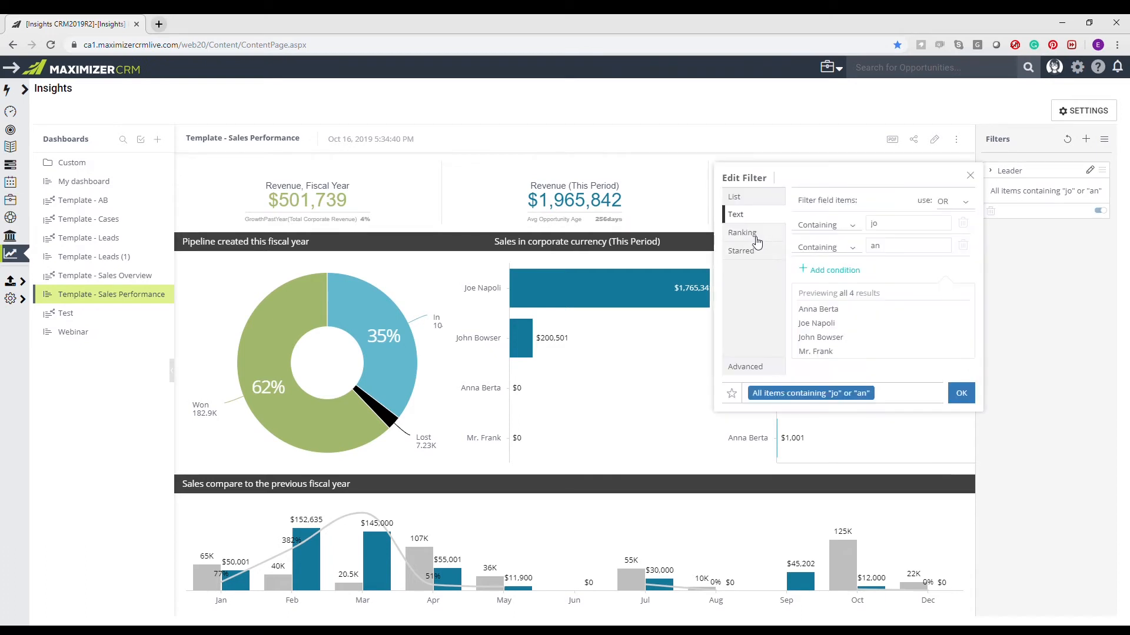
left_click(754, 240)
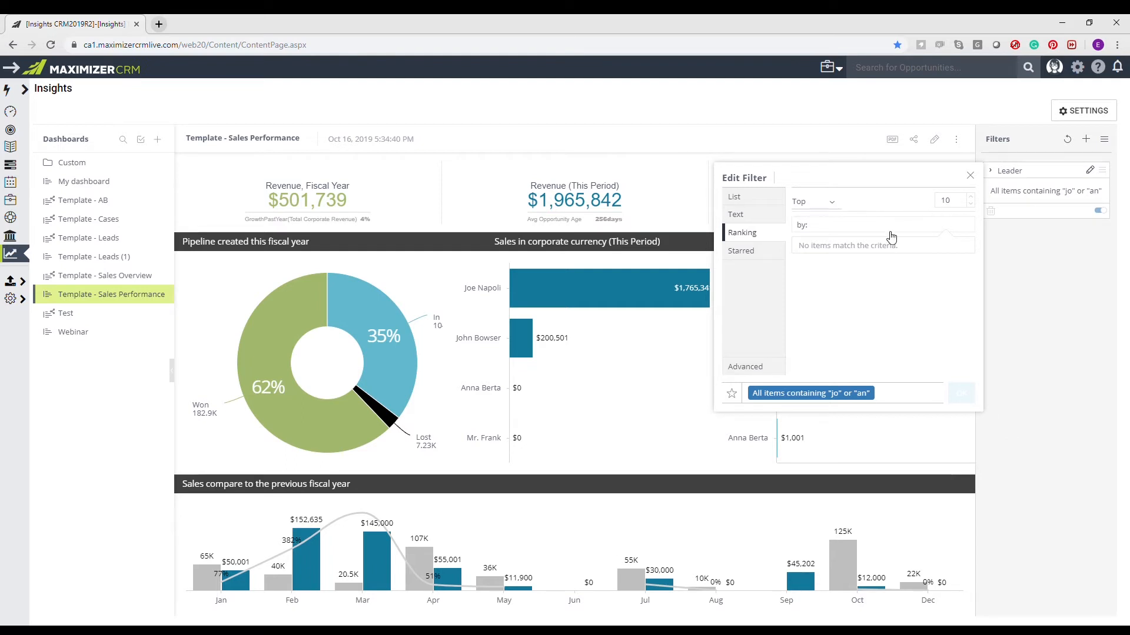
left_click(851, 226)
type("total")
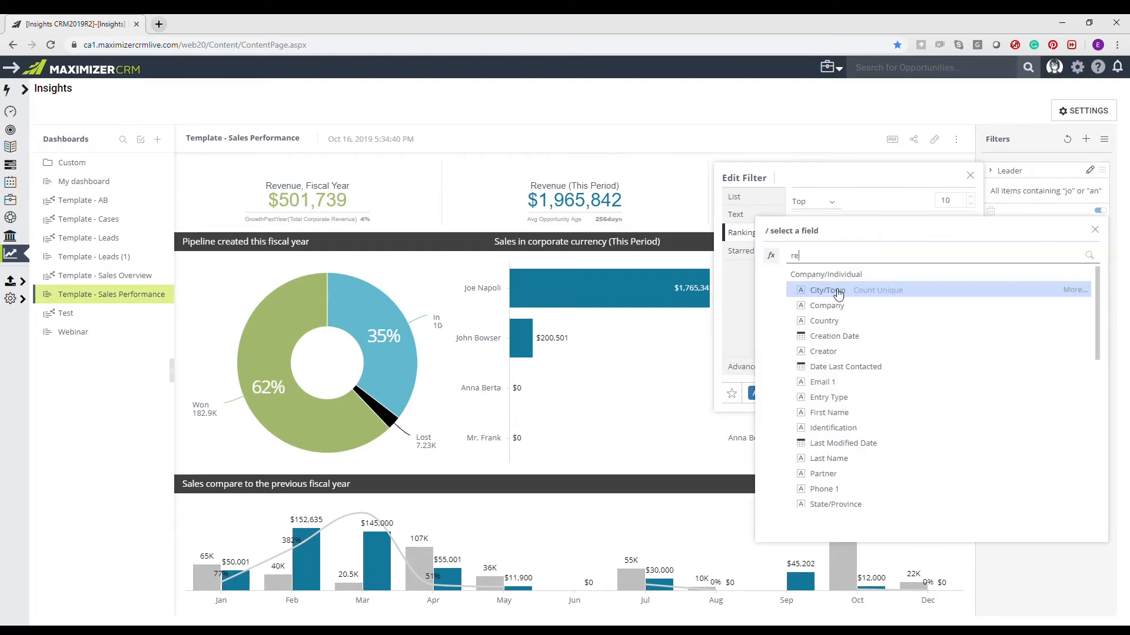
key("Return")
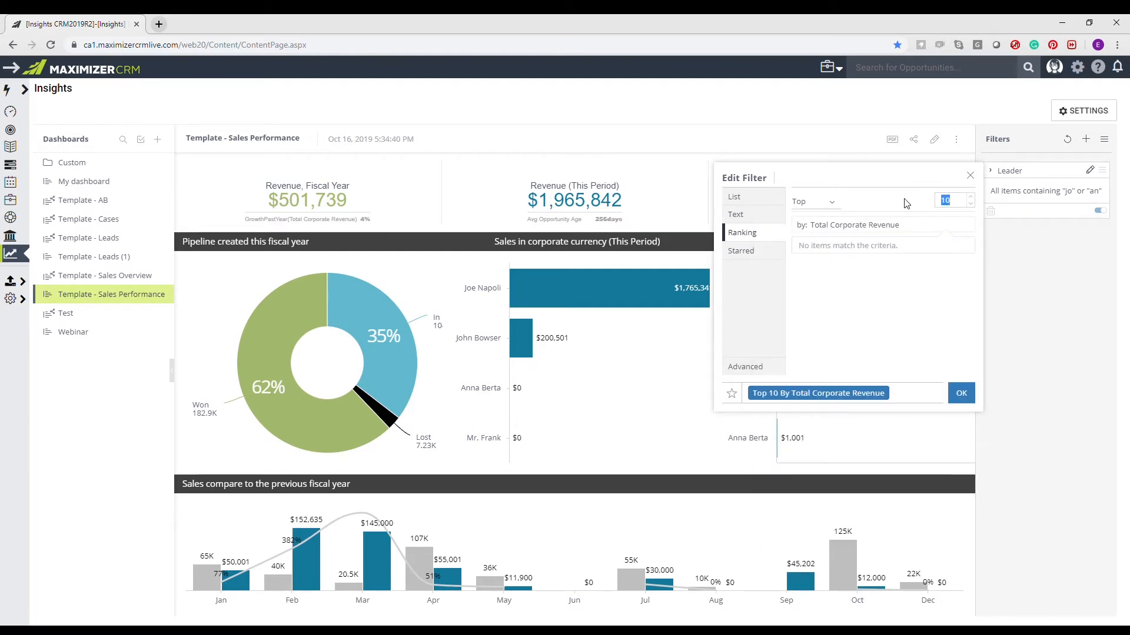
type("3")
left_click(960, 393)
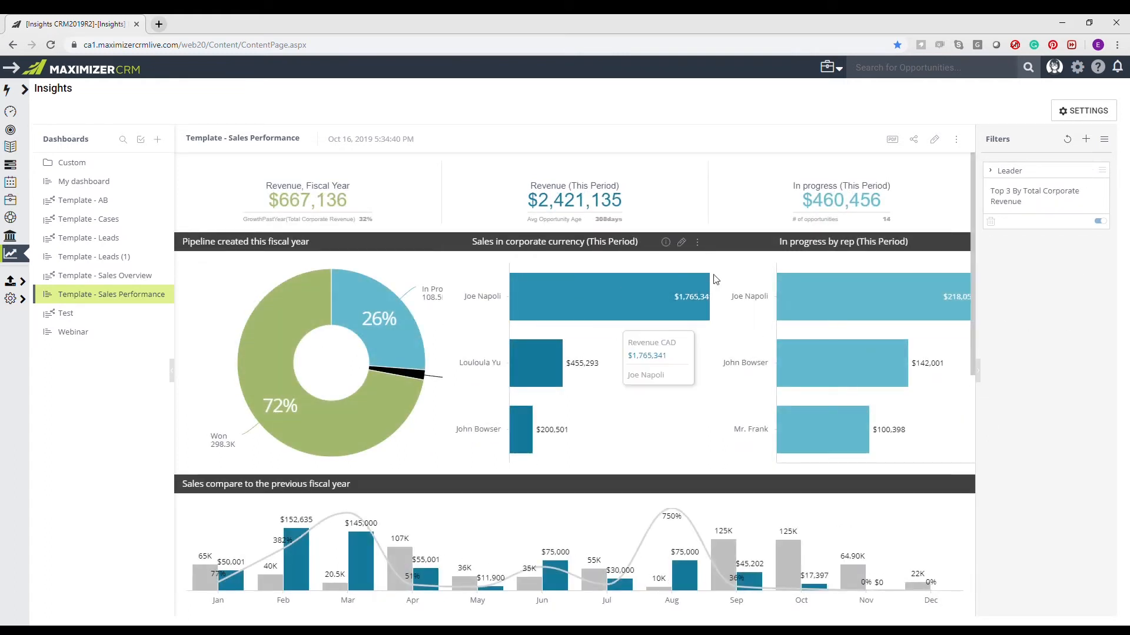
- View the Leader filter's starred entries, and select only the fifth, seventh and eighth leaders in its list
left_click(1089, 171)
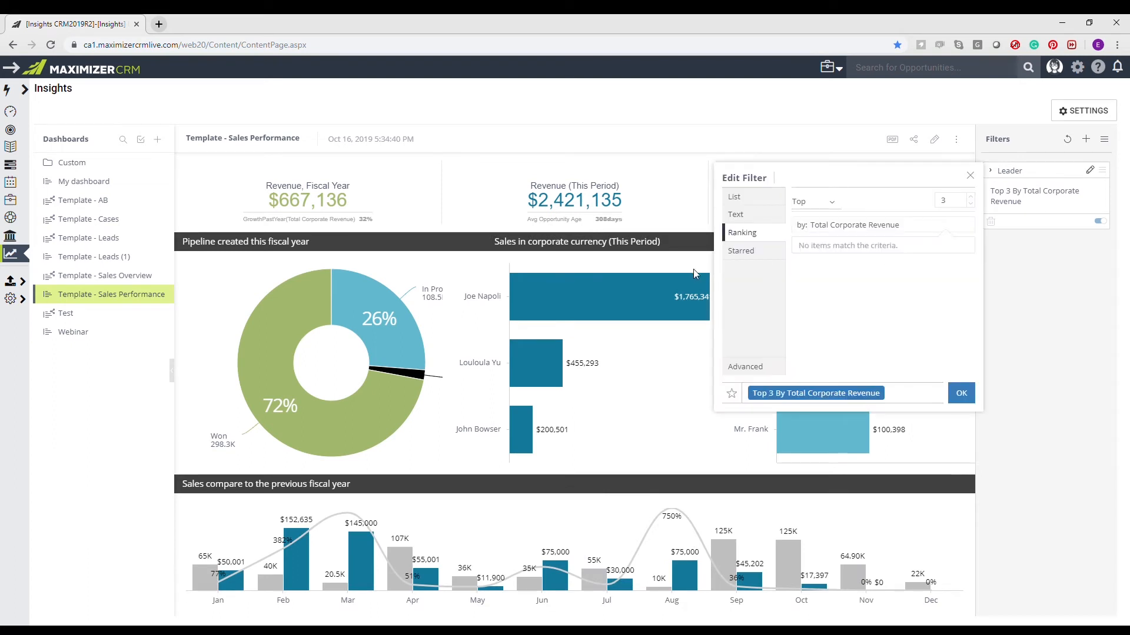
left_click(747, 256)
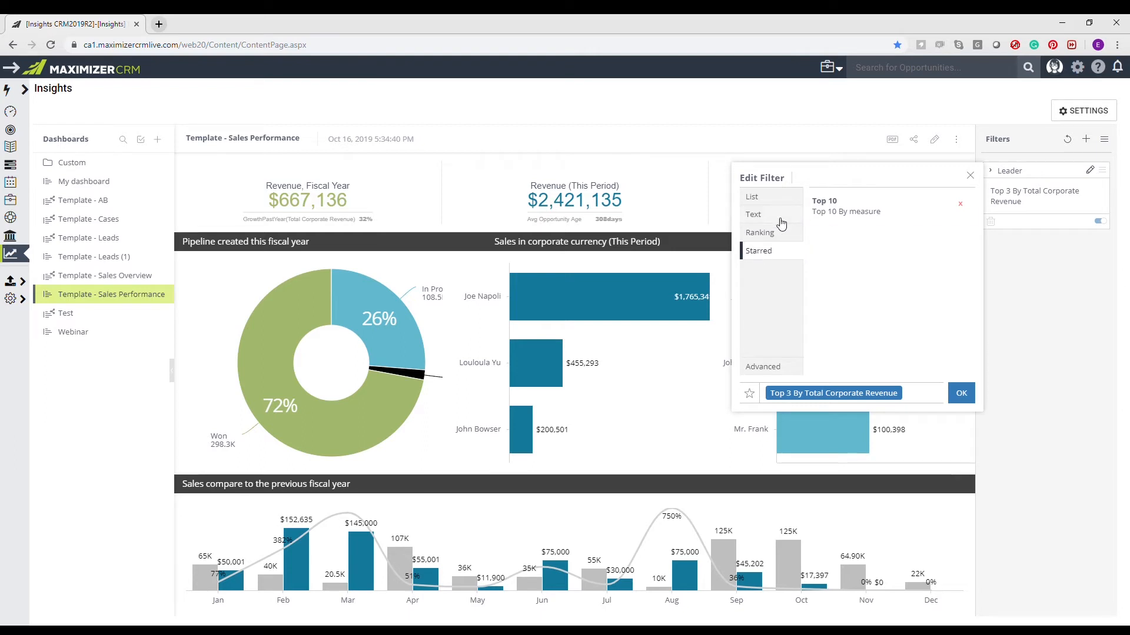
left_click(752, 197)
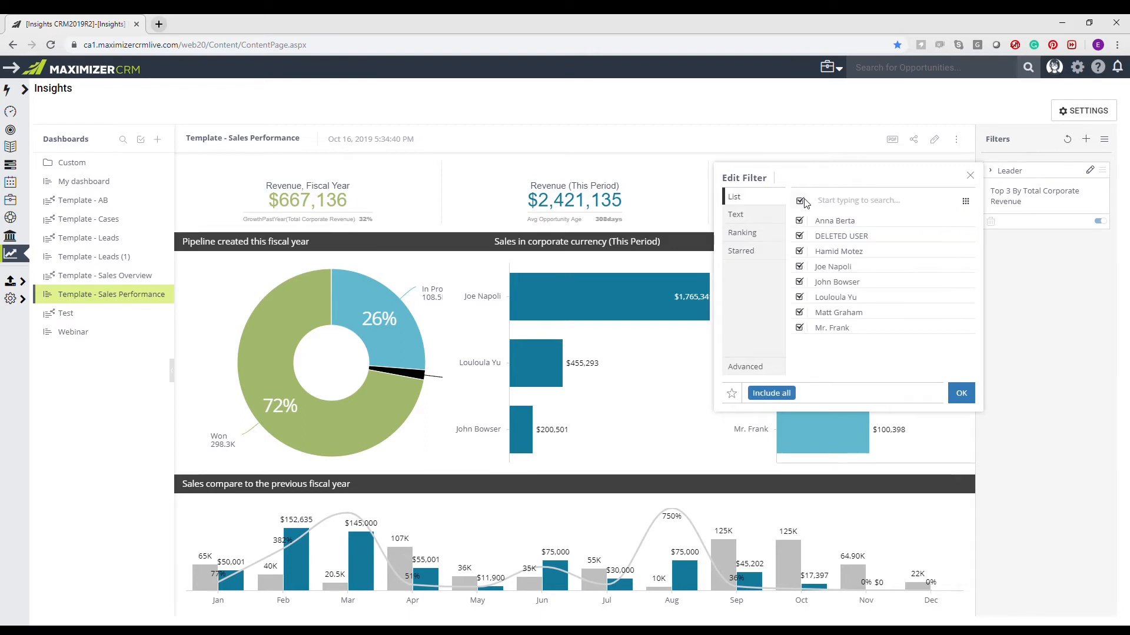
left_click(799, 283)
left_click(799, 316)
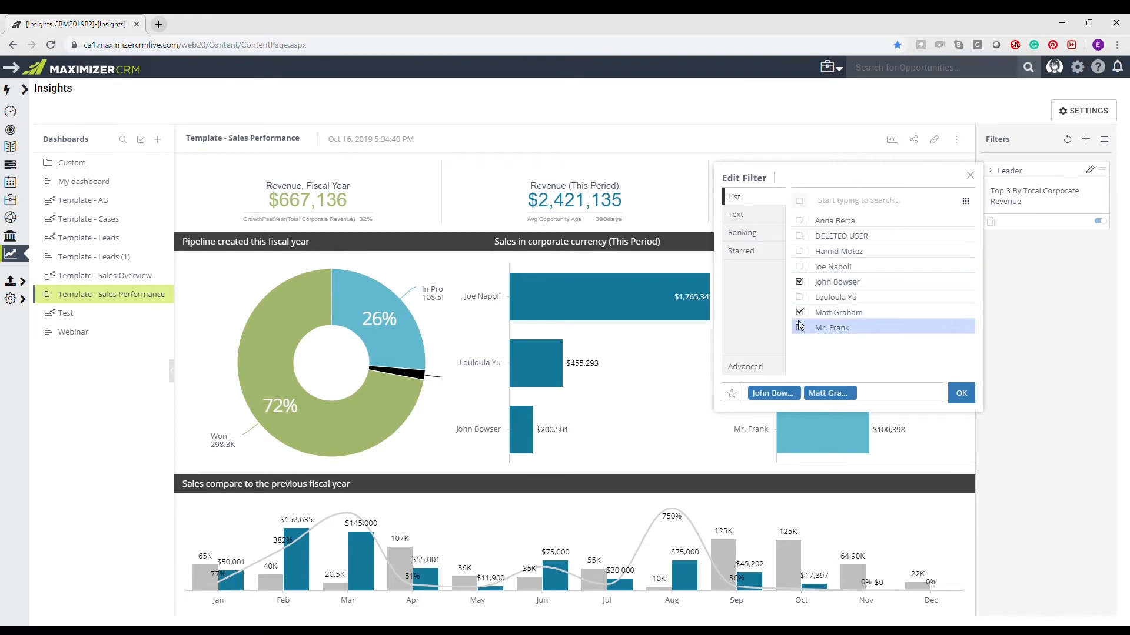
left_click(799, 328)
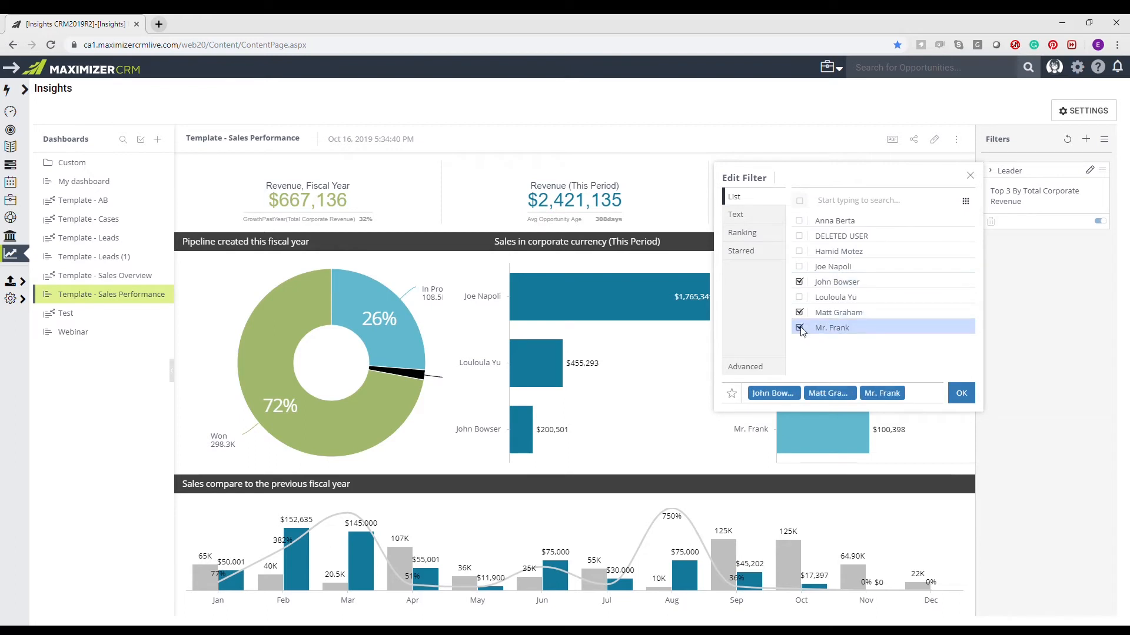
- Save the selected leaders as a starred filter named "My Team"
left_click(732, 394)
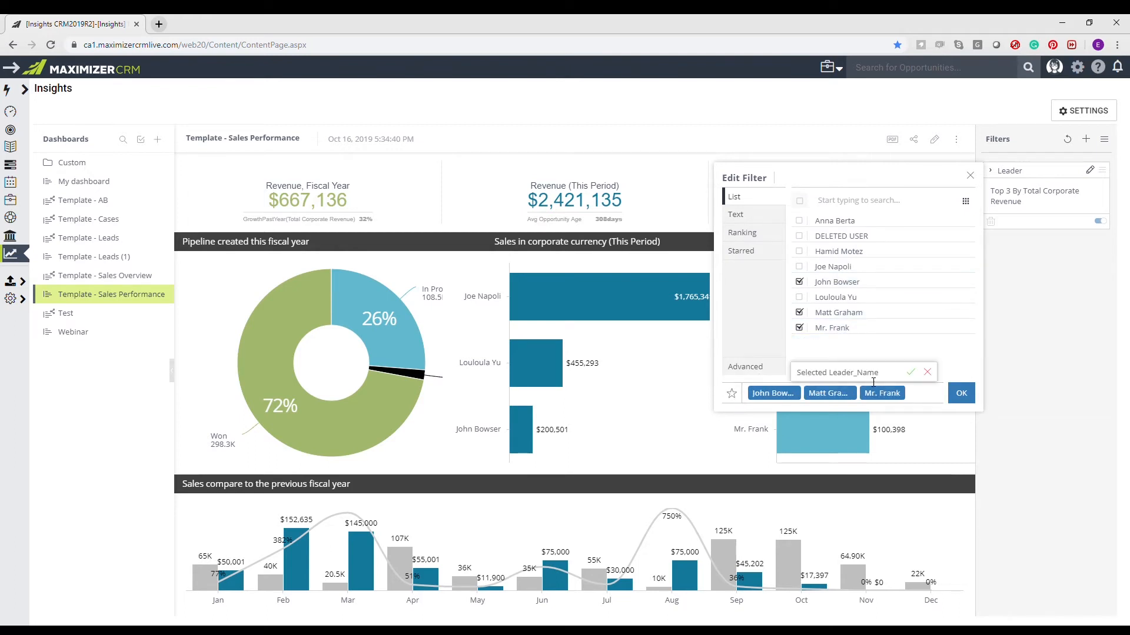
triple_click(896, 377)
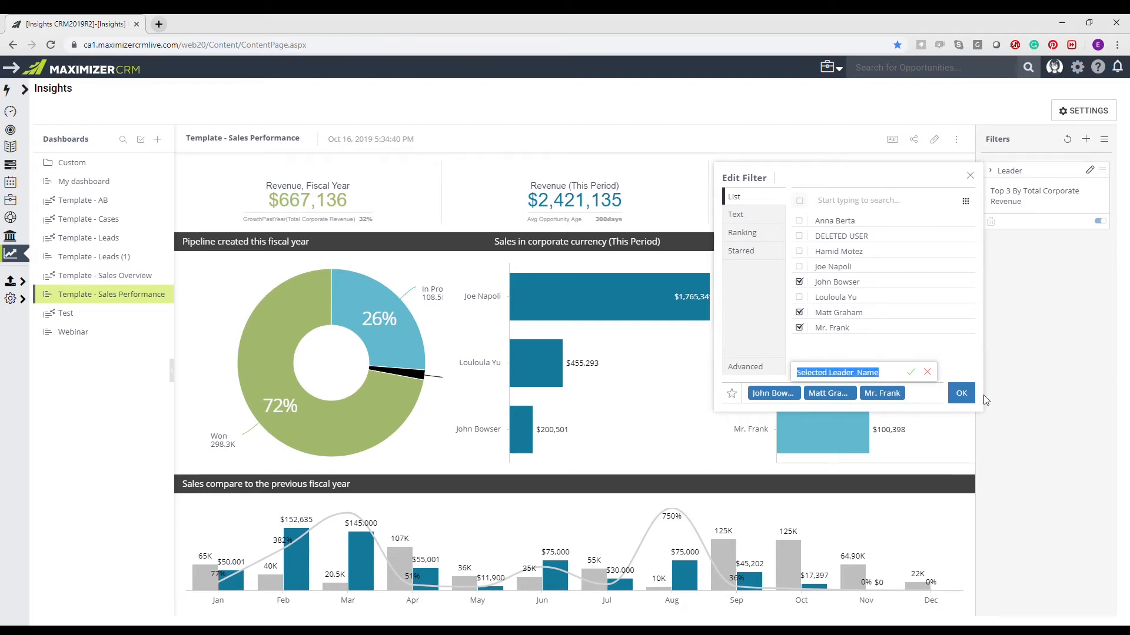
type("My Team")
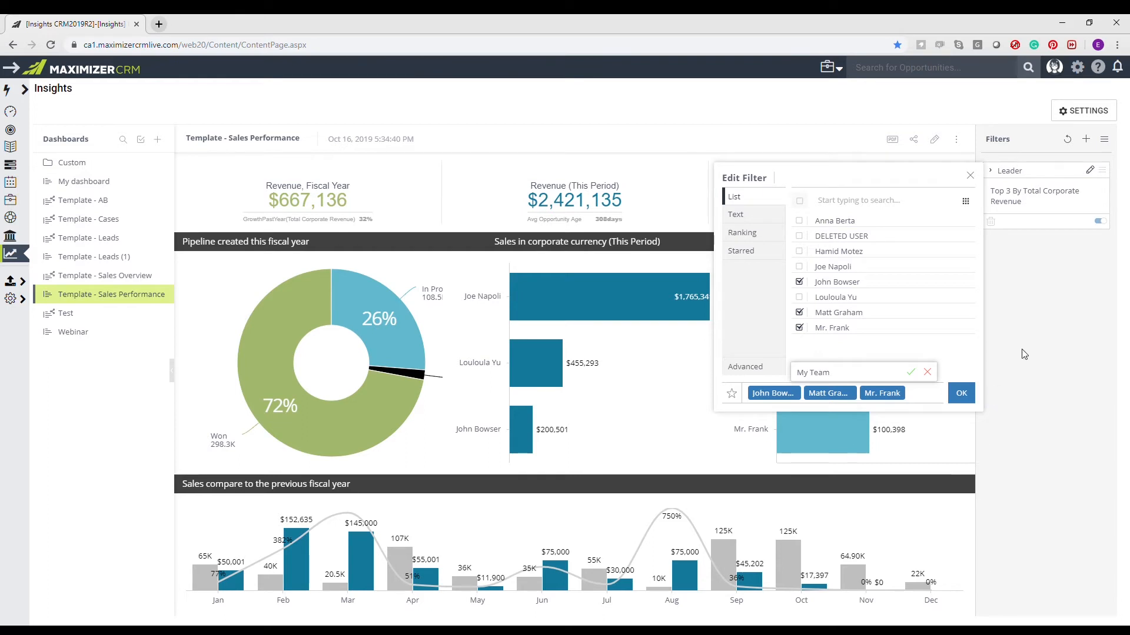
left_click(911, 373)
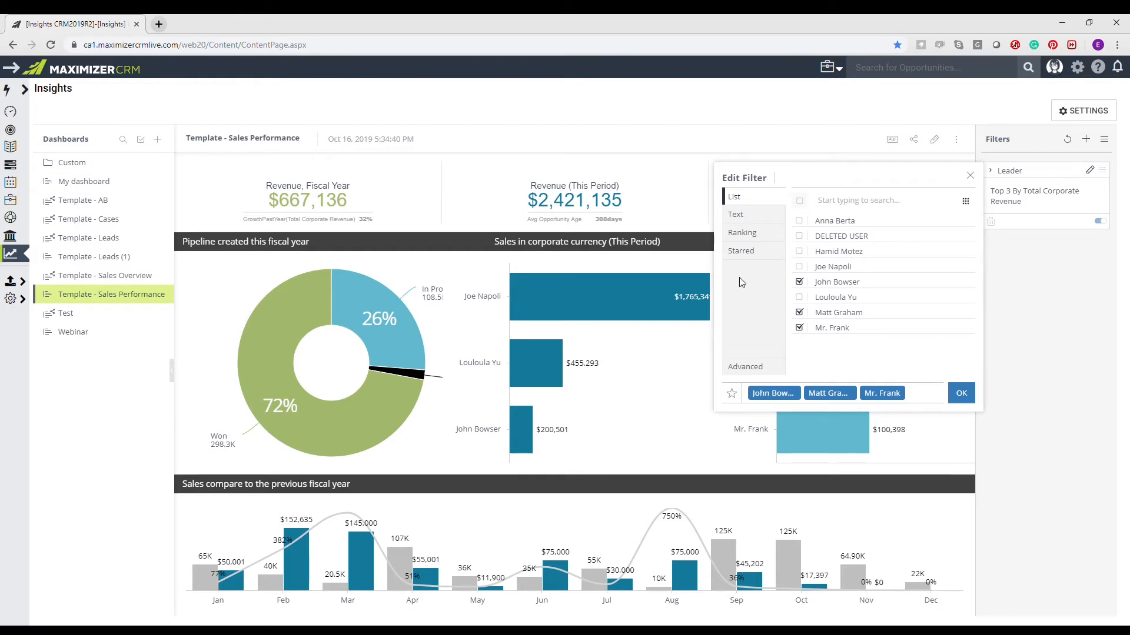
- Check the Leader filter's starred entries, and reset the filter to include all leaders
left_click(752, 256)
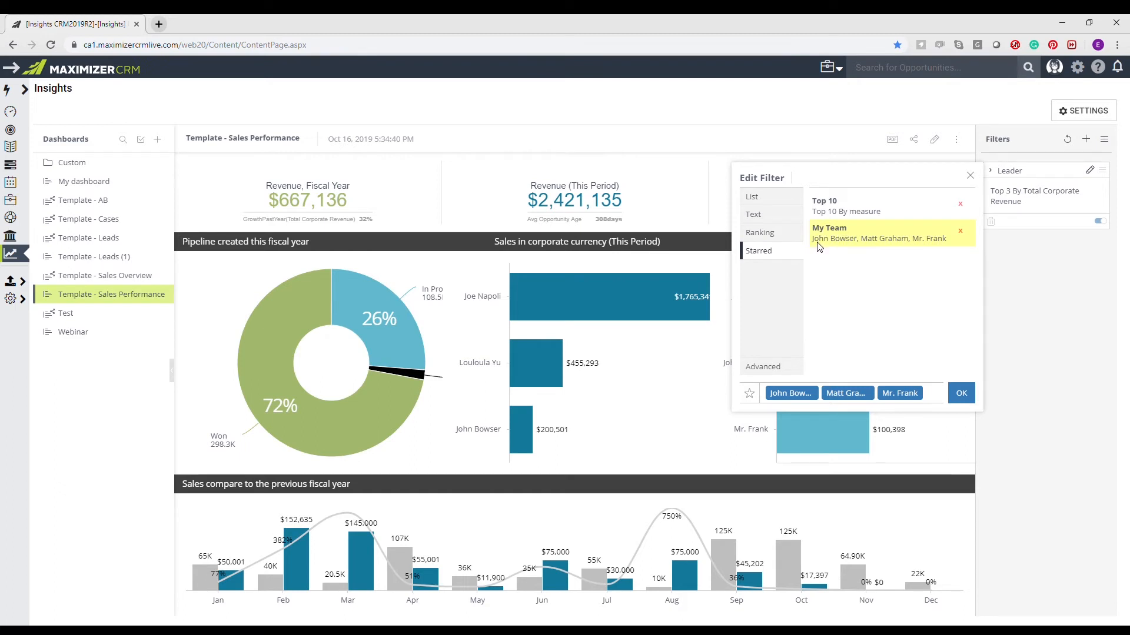
left_click(766, 201)
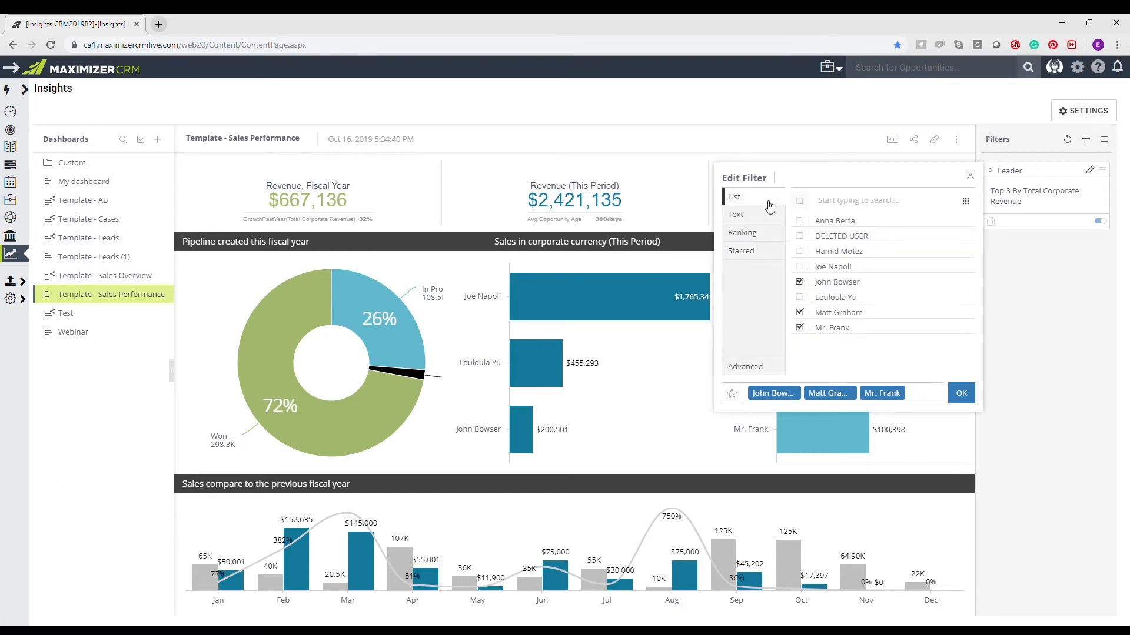
left_click(799, 202)
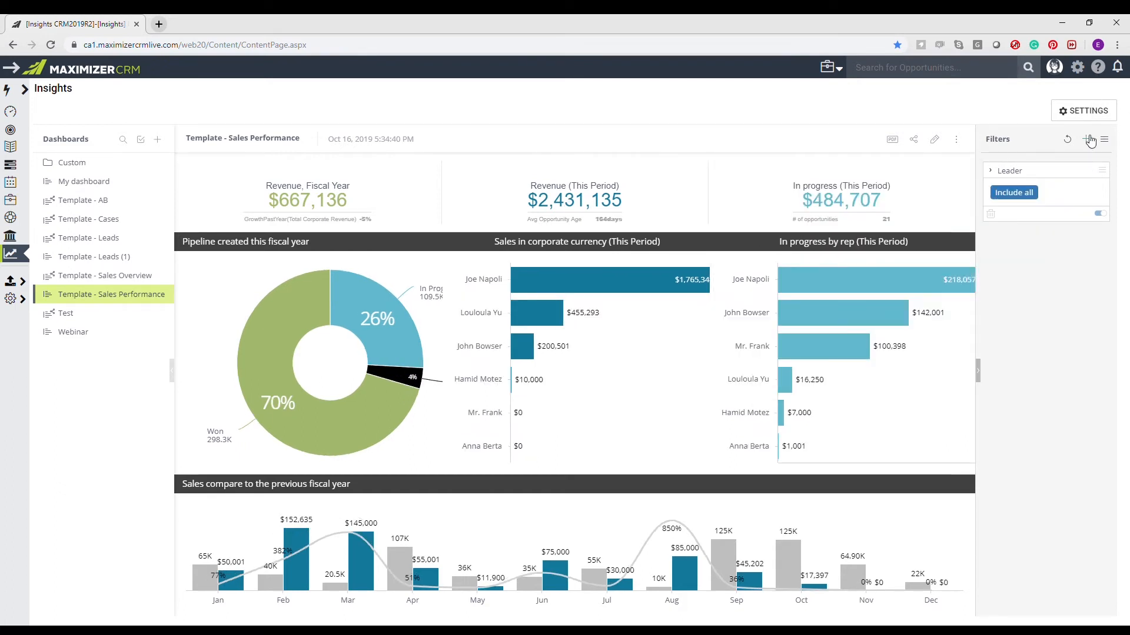
- Try adding a numeric field filter for items greater than 100000 with a second OR condition, and discard it
left_click(1086, 139)
type("ren")
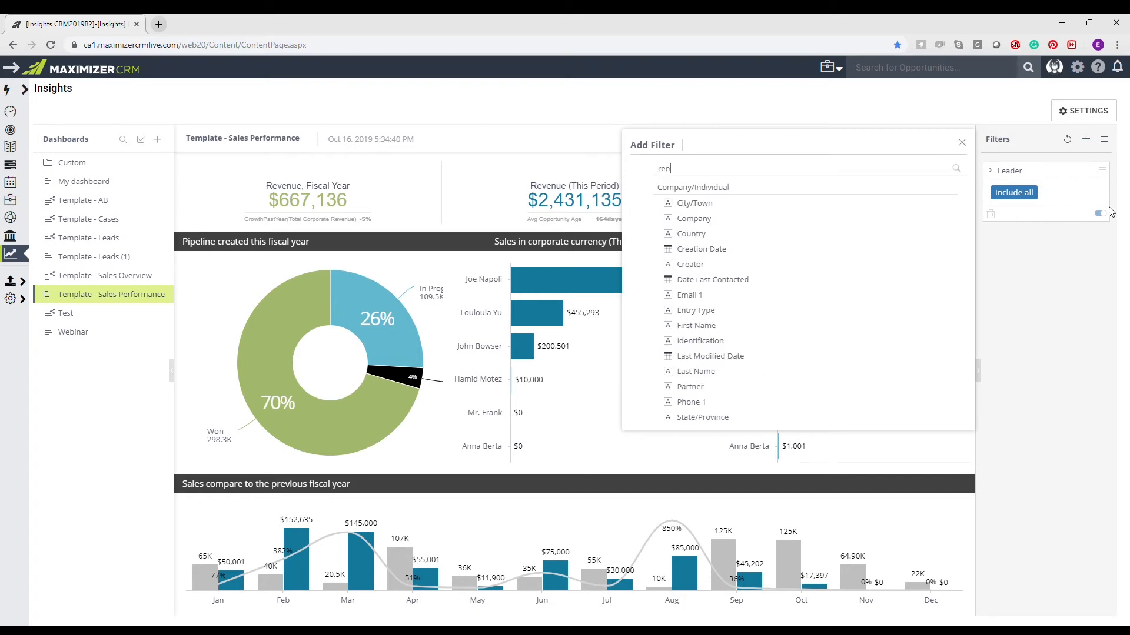
type("u")
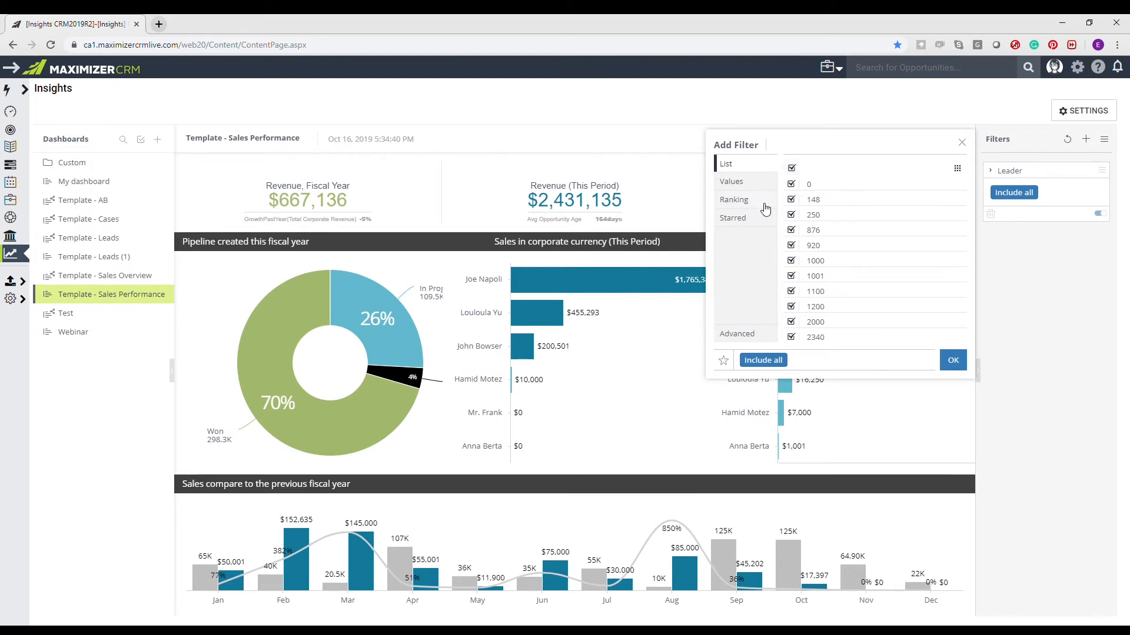
left_click(731, 181)
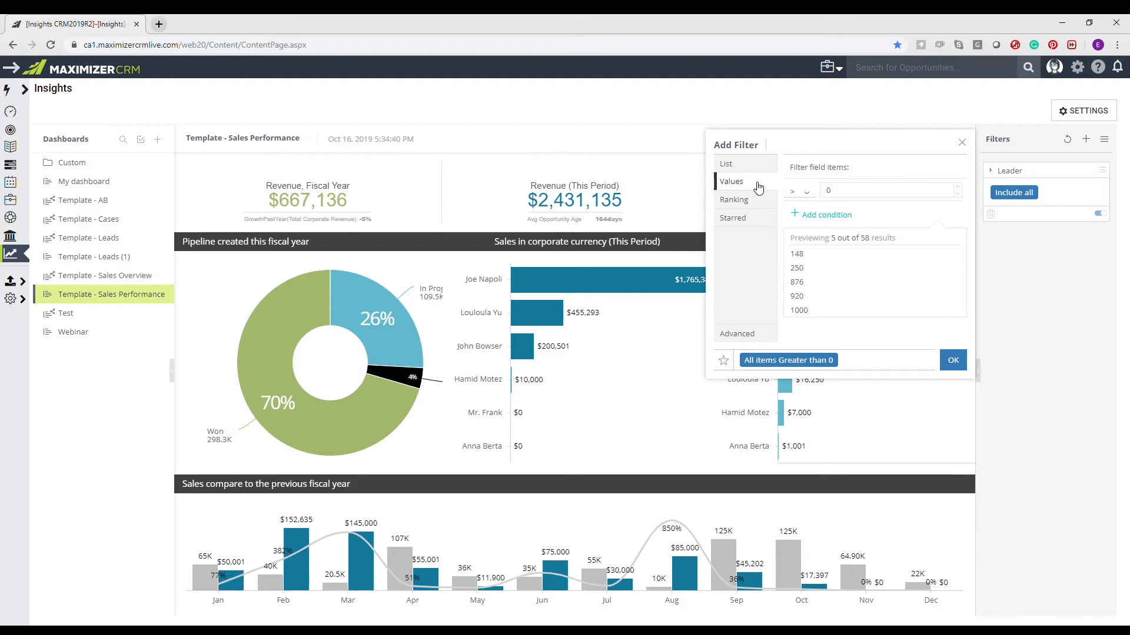
left_click(800, 191)
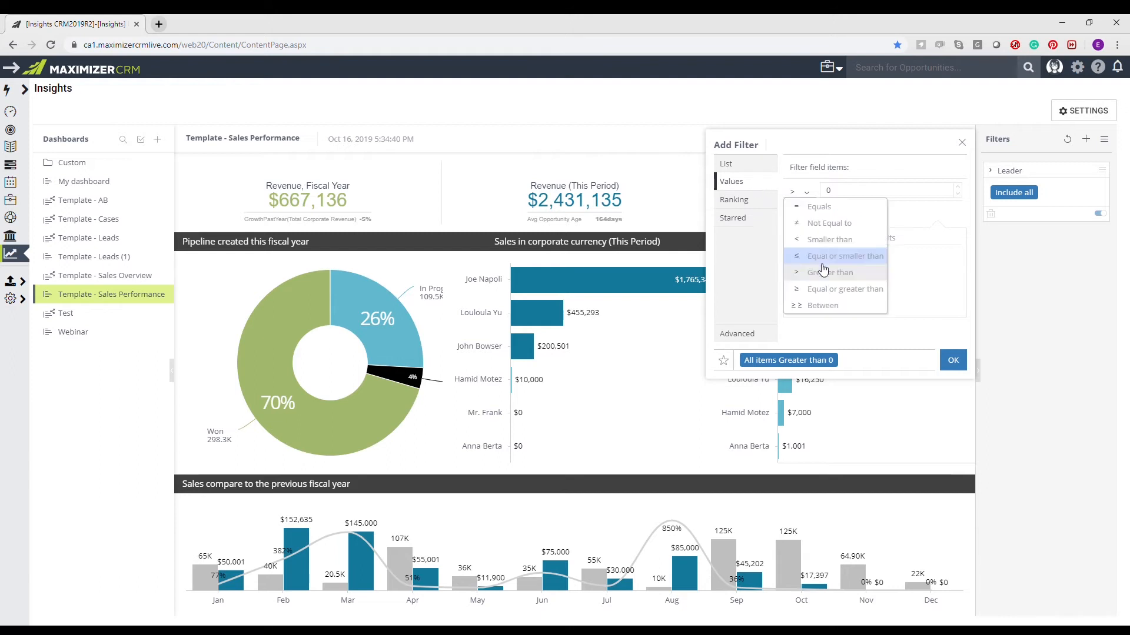
left_click(843, 193)
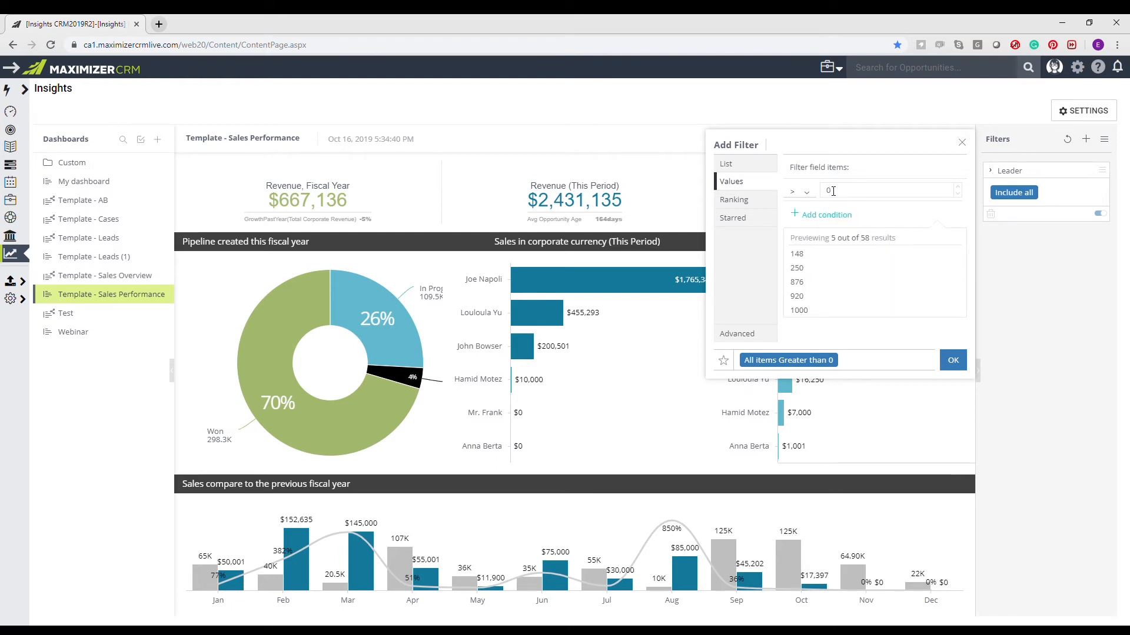
left_click(833, 191)
type("100000")
left_click(821, 215)
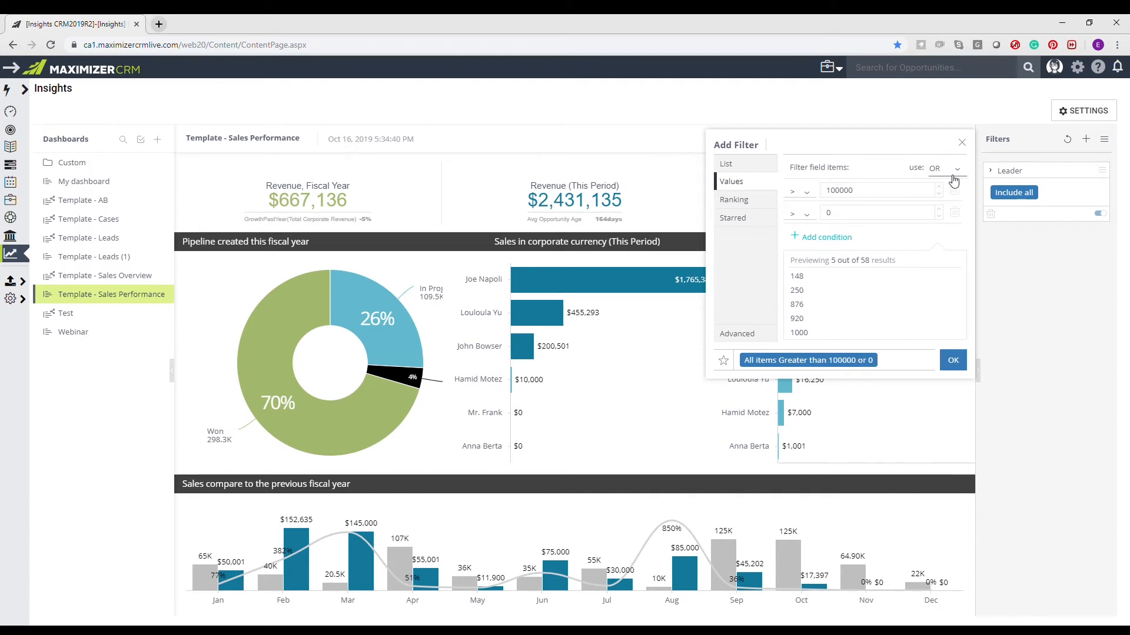
left_click(963, 140)
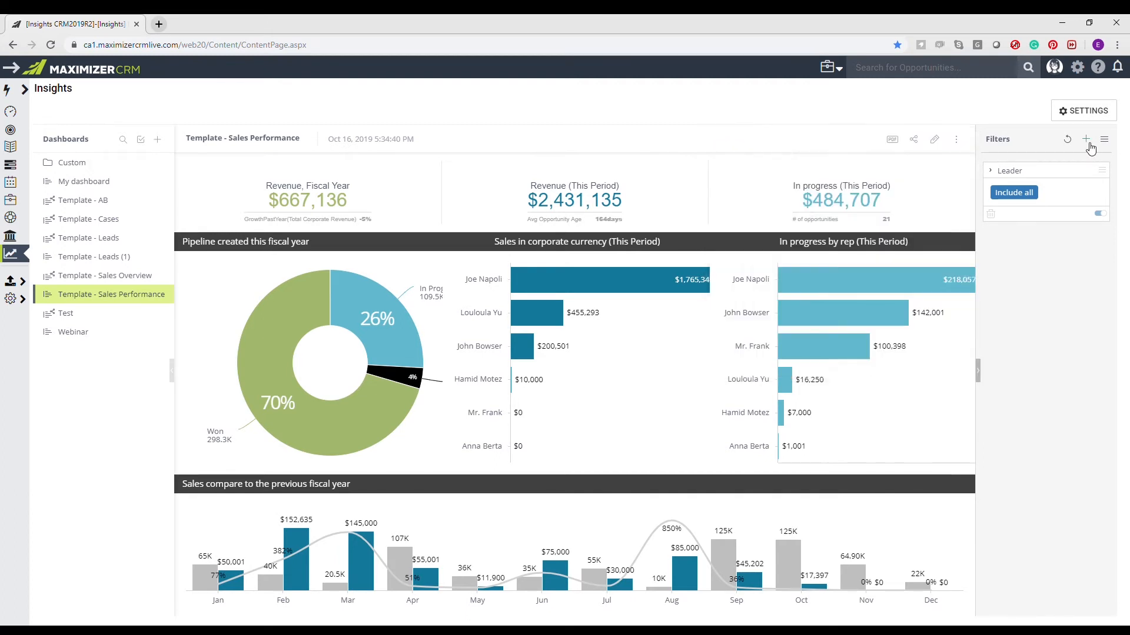
- Add a filter on the Opportunities Close Date covering the calendar range 09/25/2019 to 09/30/2019
left_click(1086, 140)
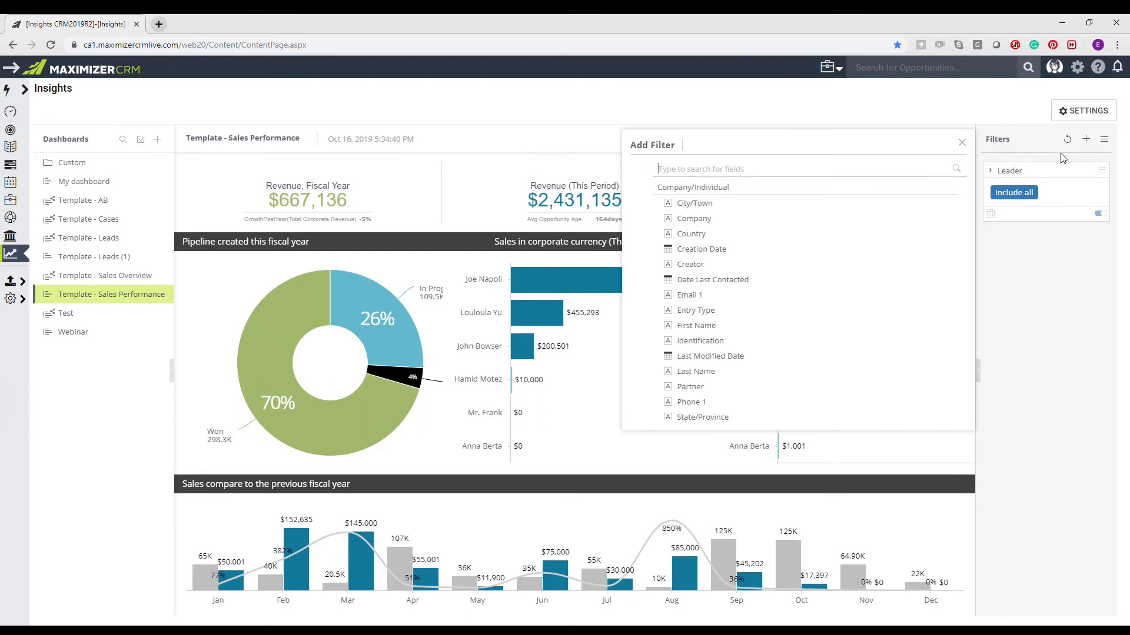
type("close")
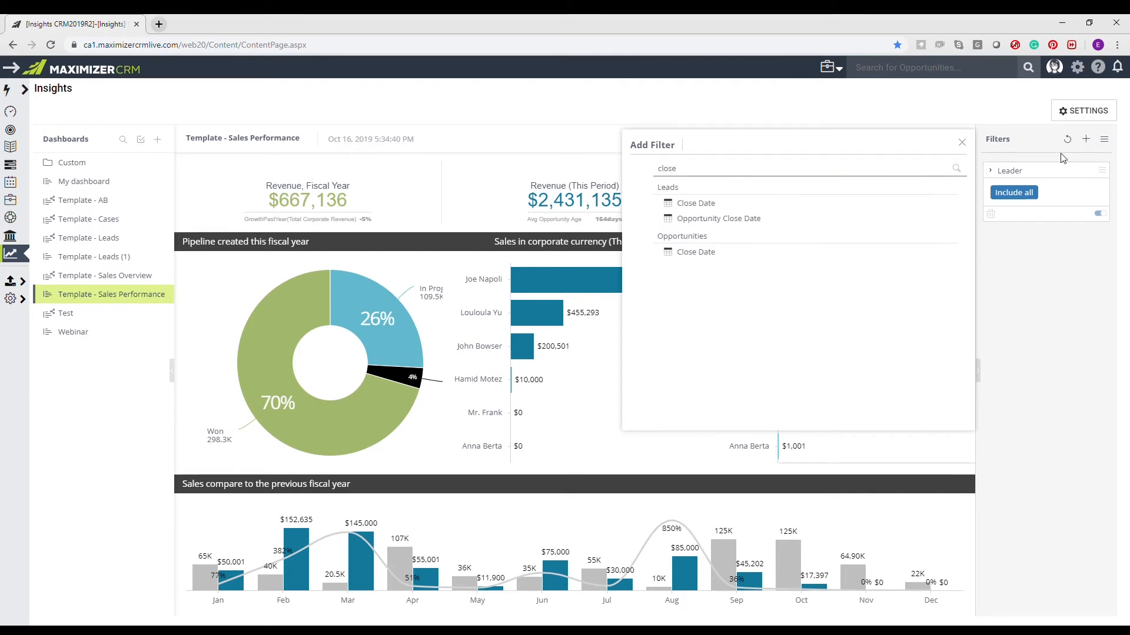
left_click(704, 257)
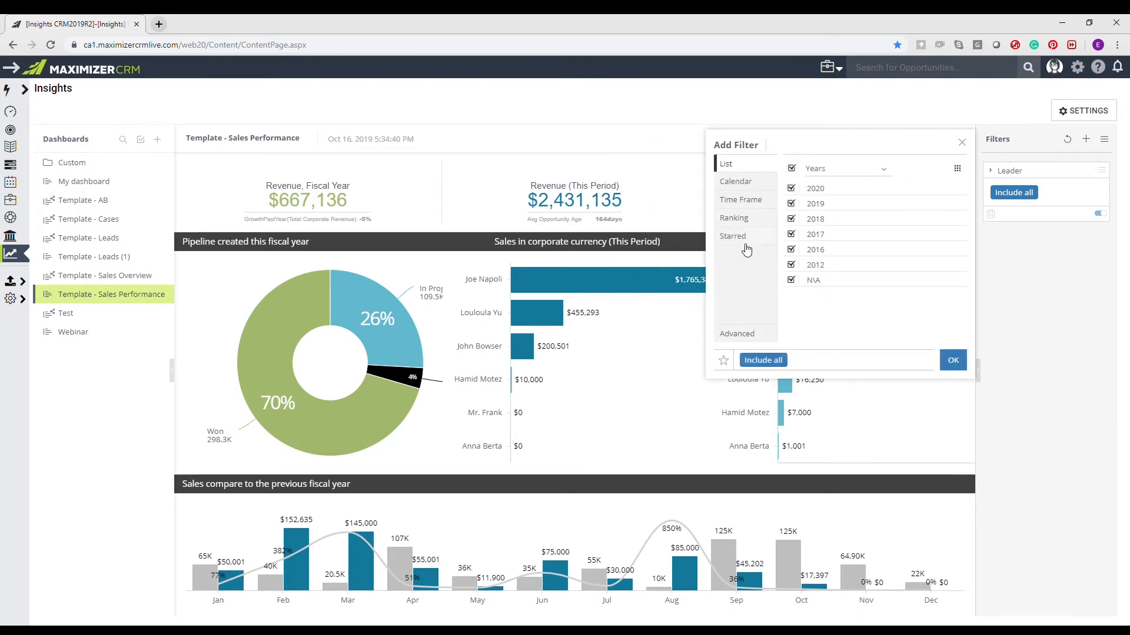
left_click(769, 187)
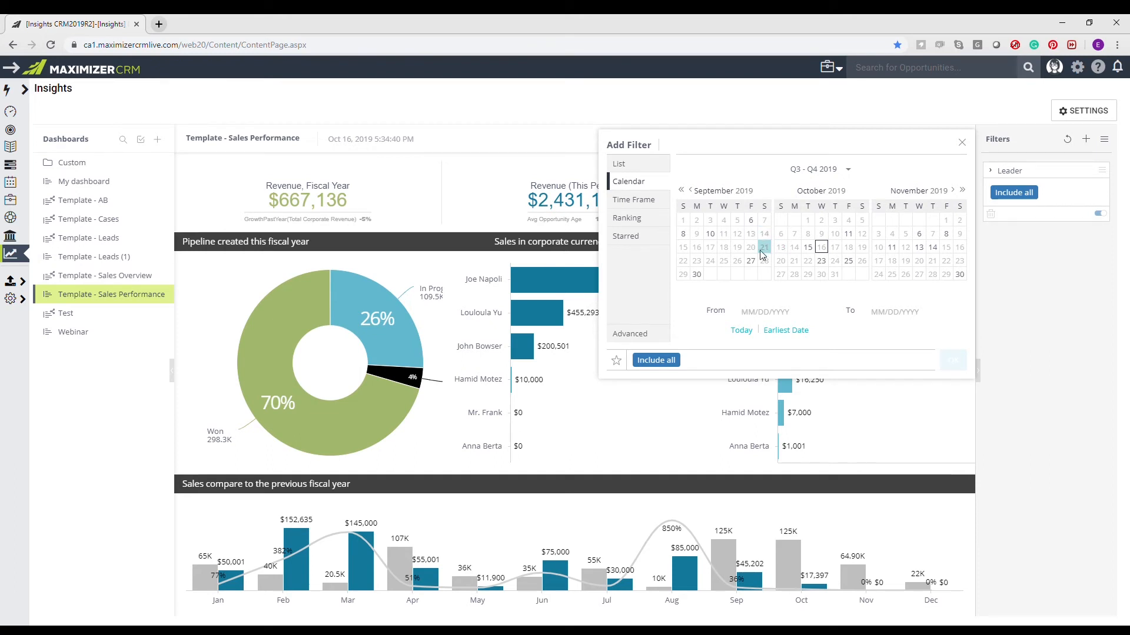
left_click(723, 261)
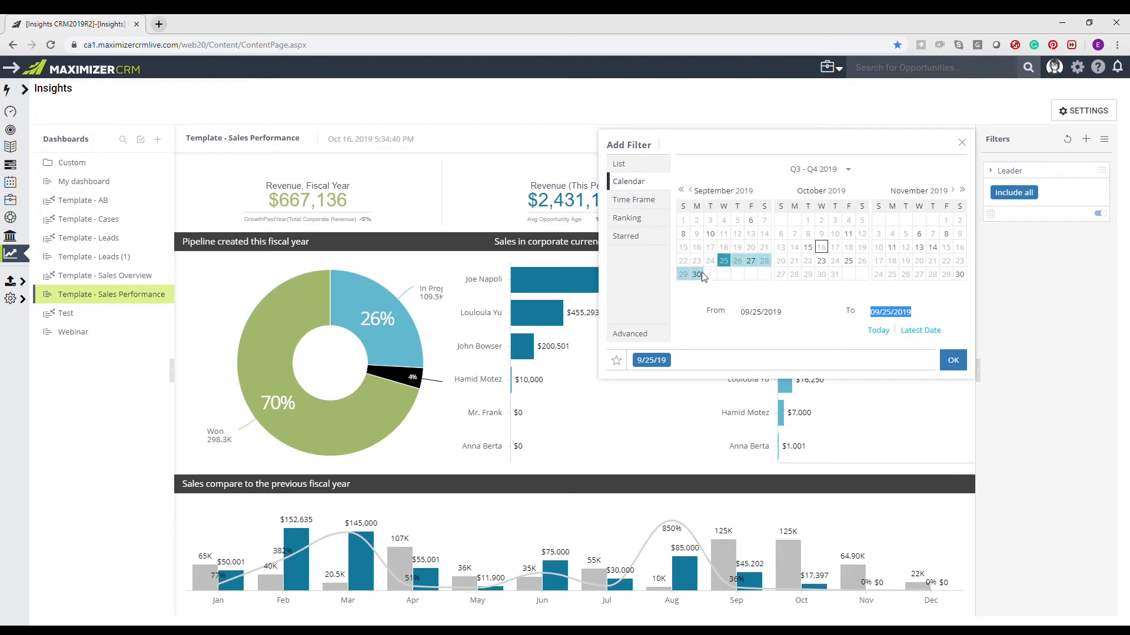
left_click(701, 276)
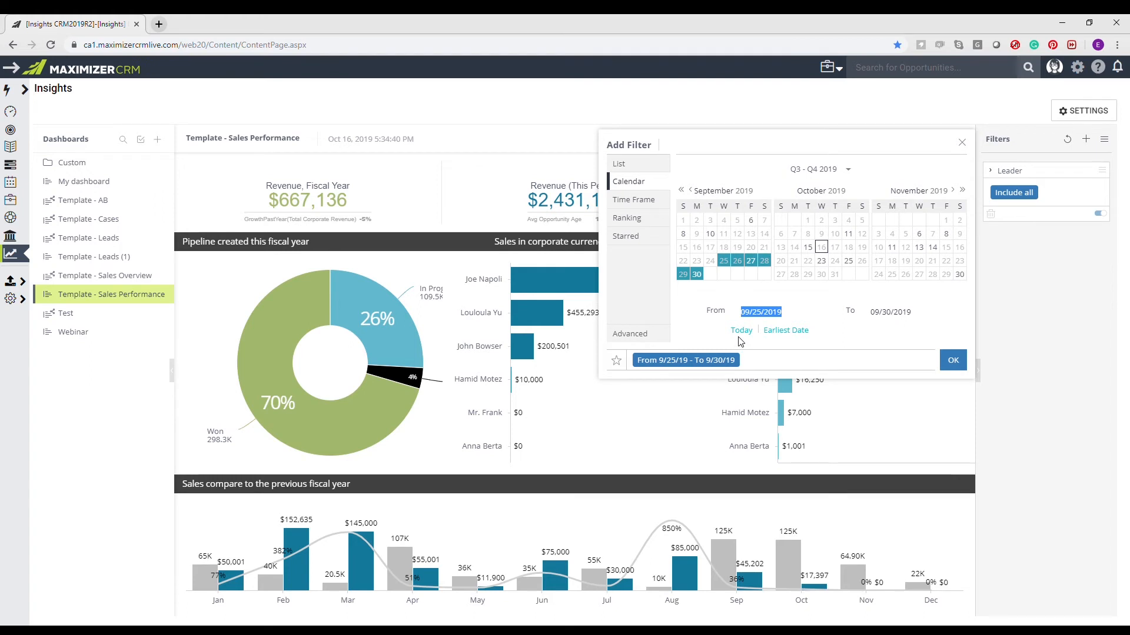
left_click(956, 363)
- Change the Close Date filter to a time frame in months covering This & Last Month
left_click(1090, 236)
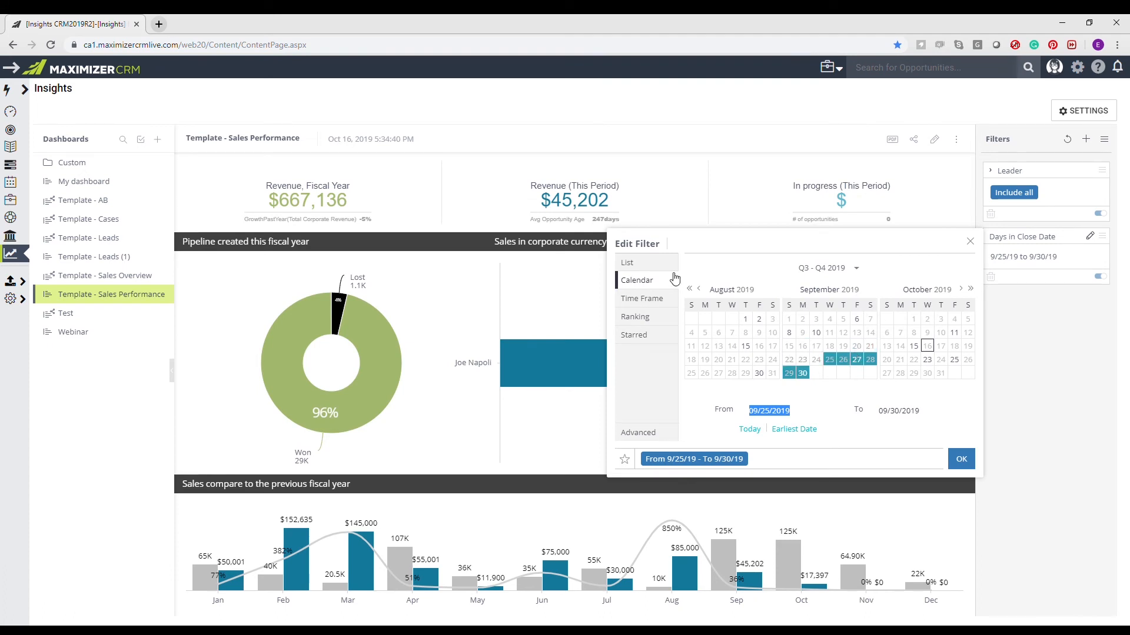
left_click(654, 299)
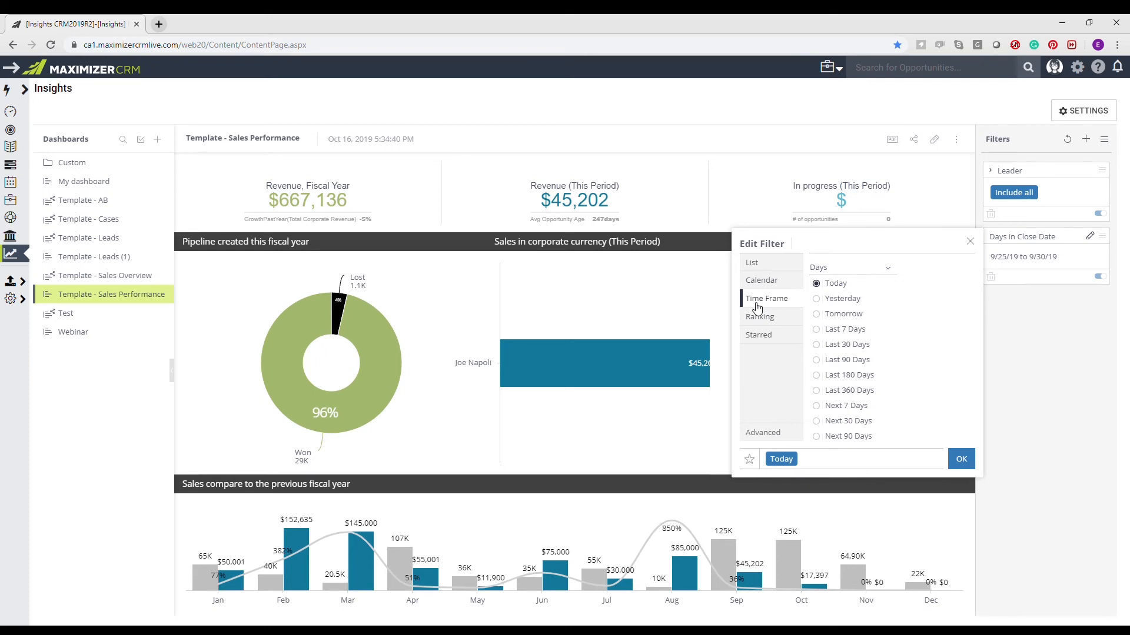
left_click(890, 270)
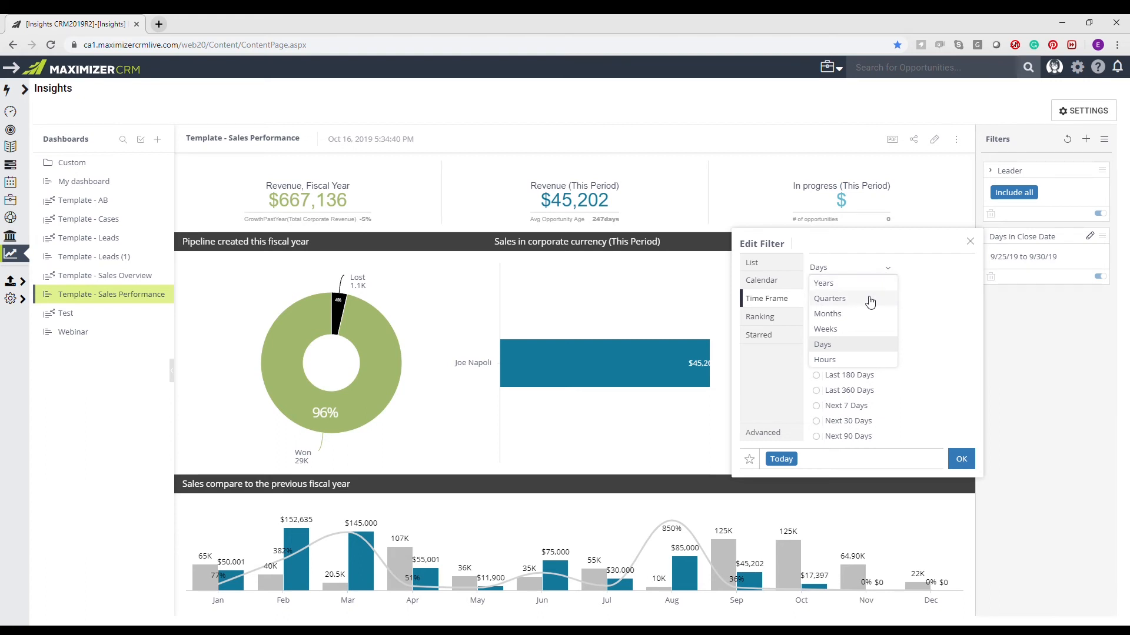
left_click(847, 314)
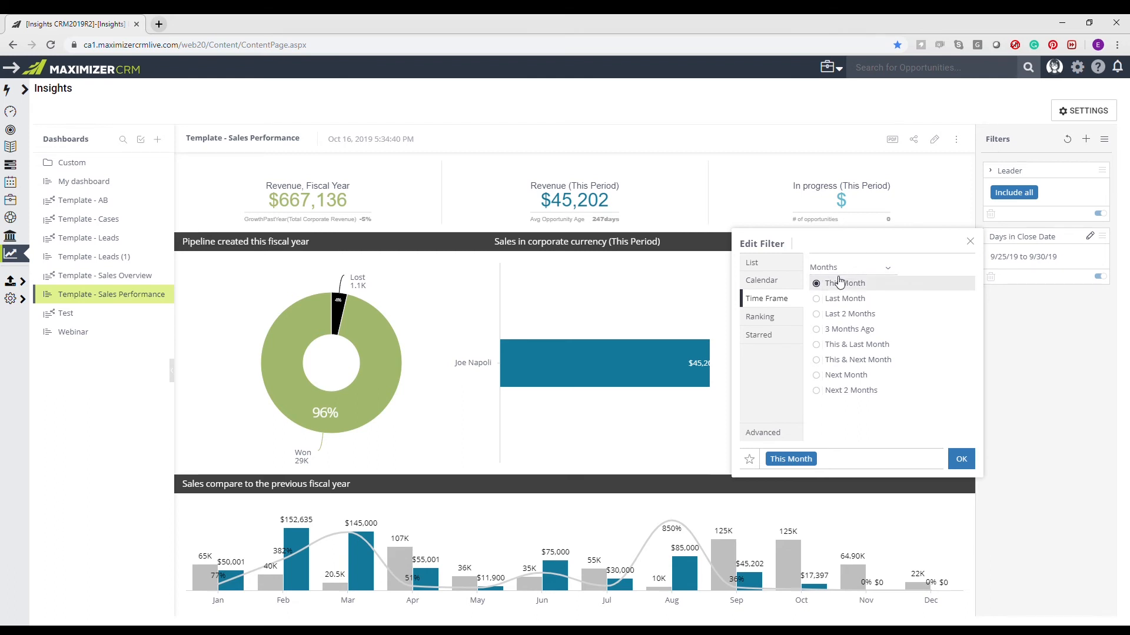
left_click(822, 347)
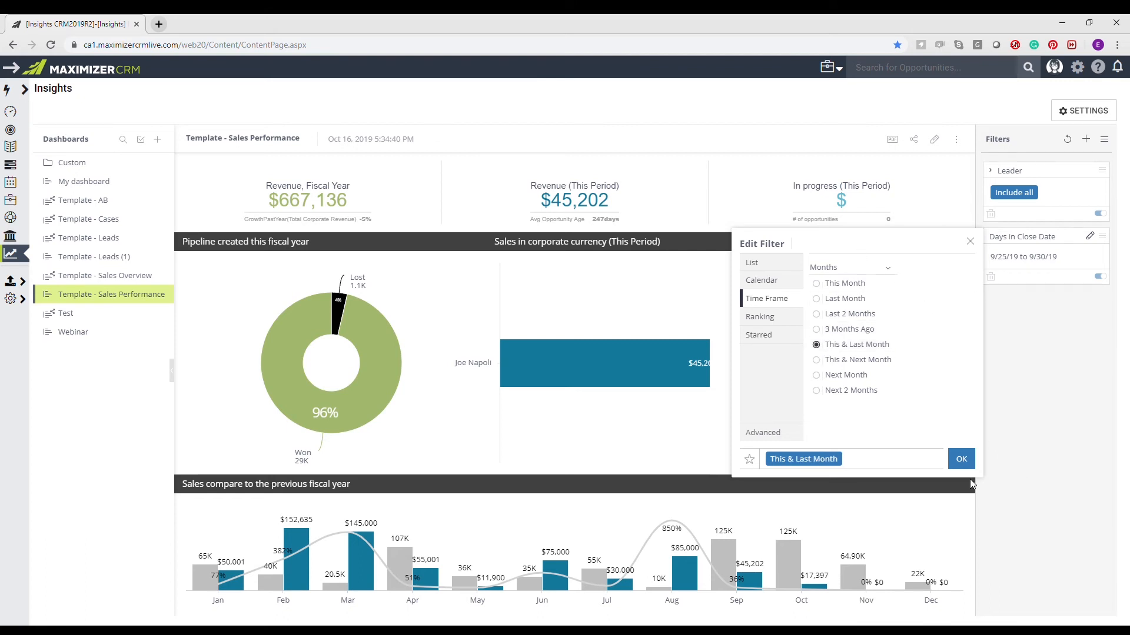
left_click(961, 460)
- Customize the Close Date filter's advanced definition with a "last" count of 6, test it and apply it
left_click(1091, 236)
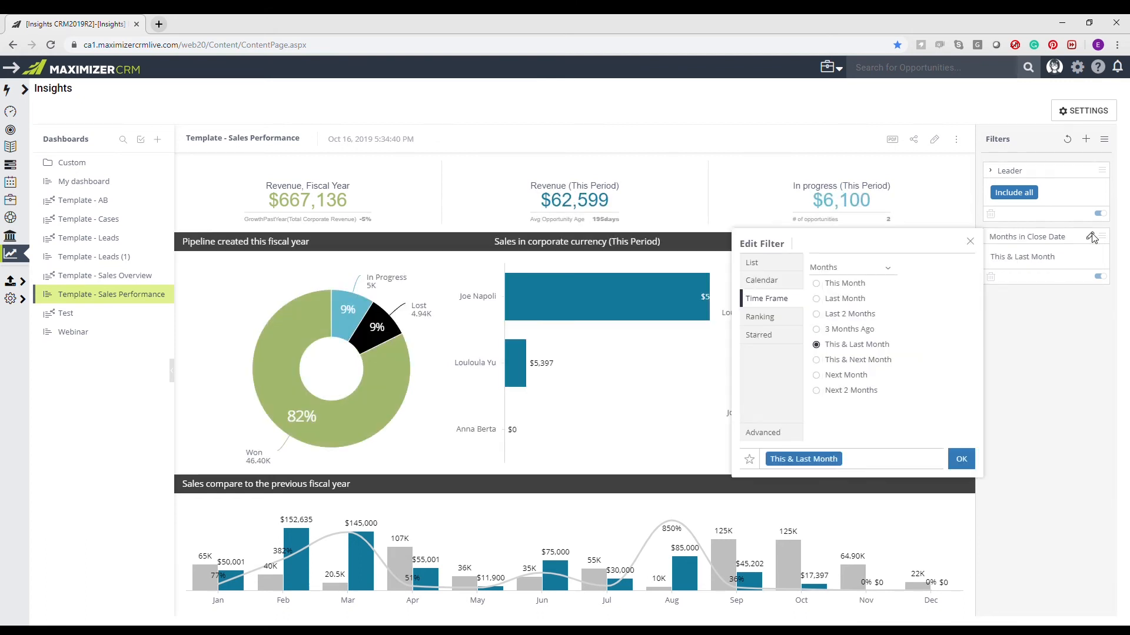
left_click(762, 432)
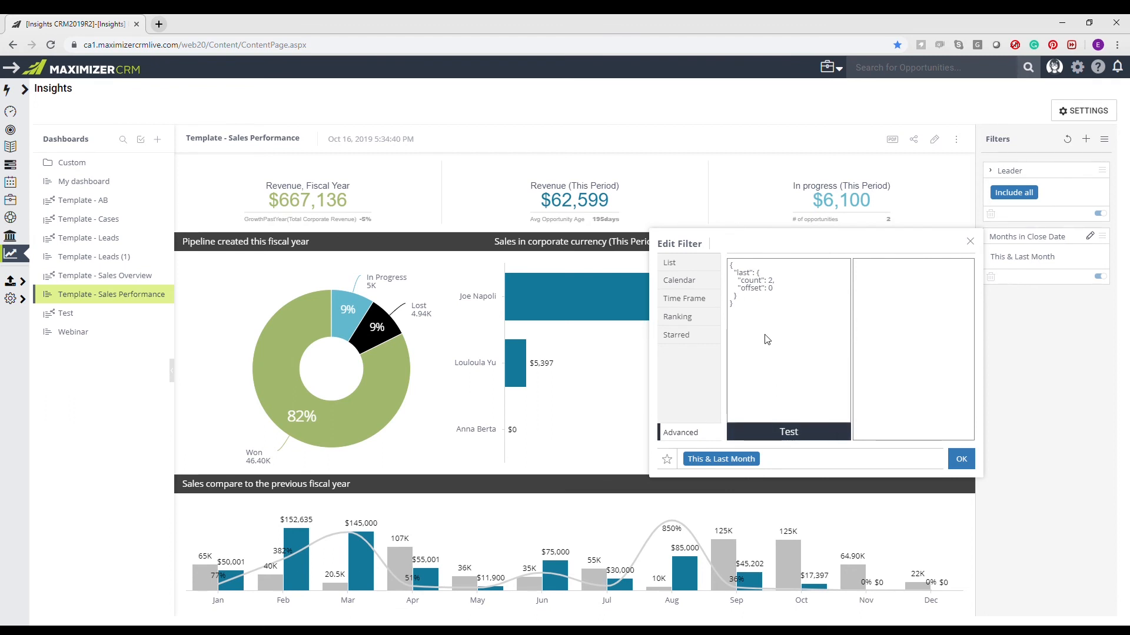
key("Delete")
left_click(774, 432)
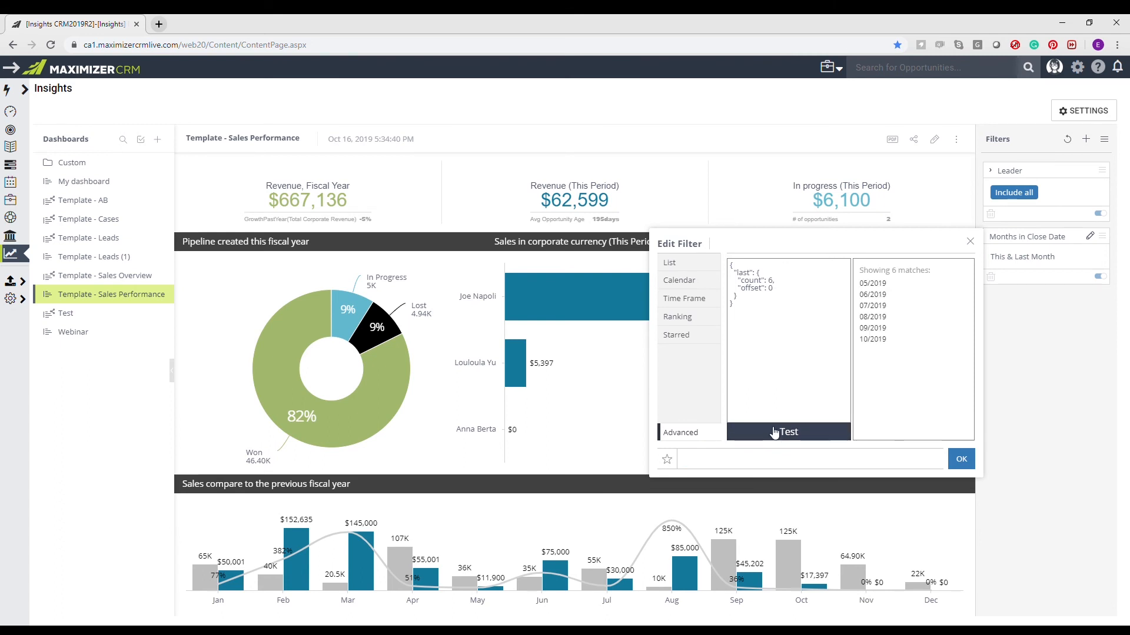
left_click(961, 459)
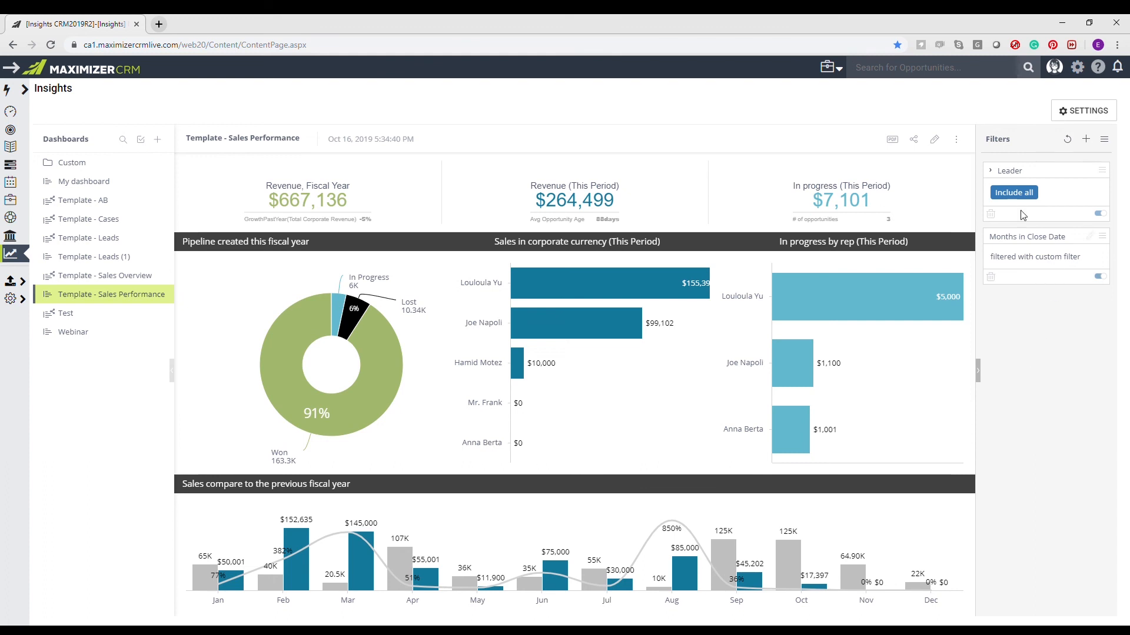
- In dashboard edit mode, set the beta user's sharing permission to Can Design, add another user with Can View, and save the sharing settings
left_click(934, 140)
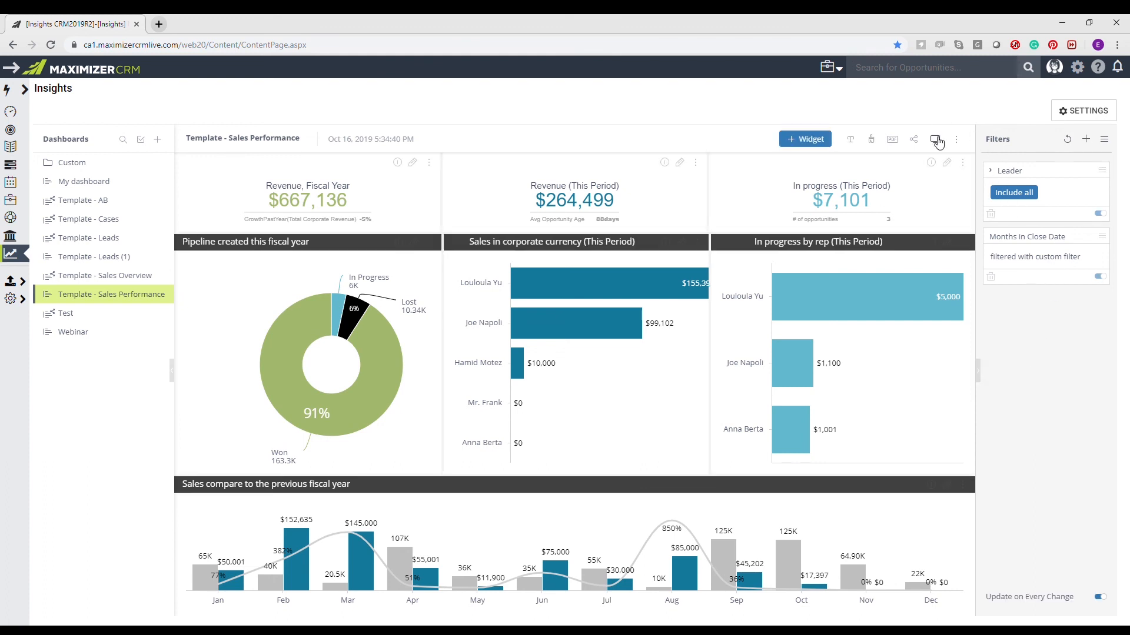
left_click(914, 139)
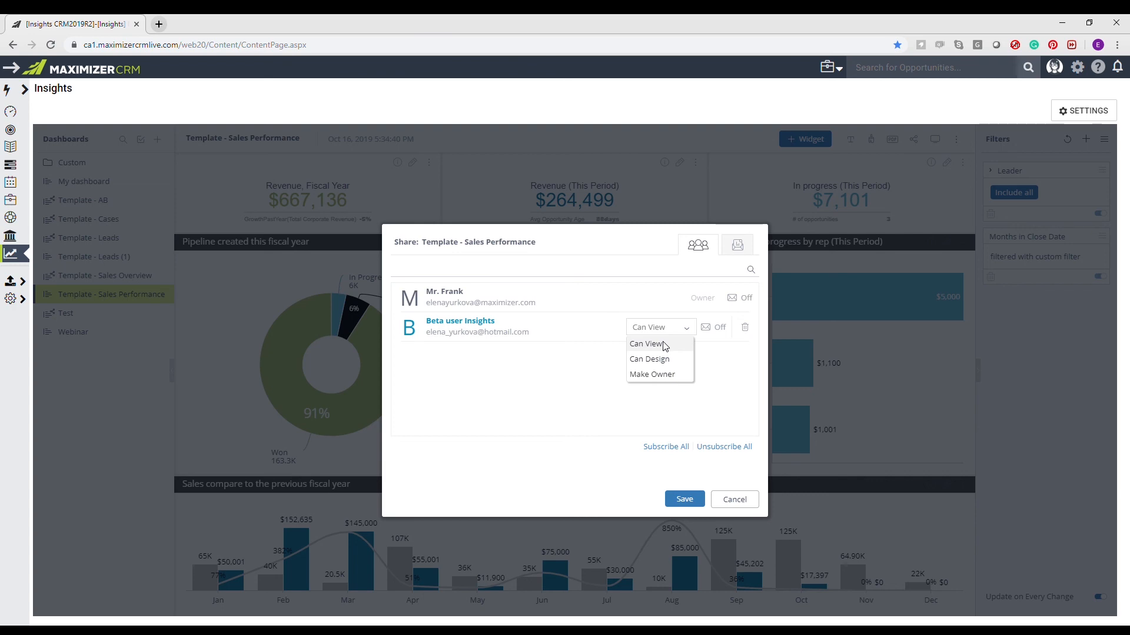
left_click(664, 360)
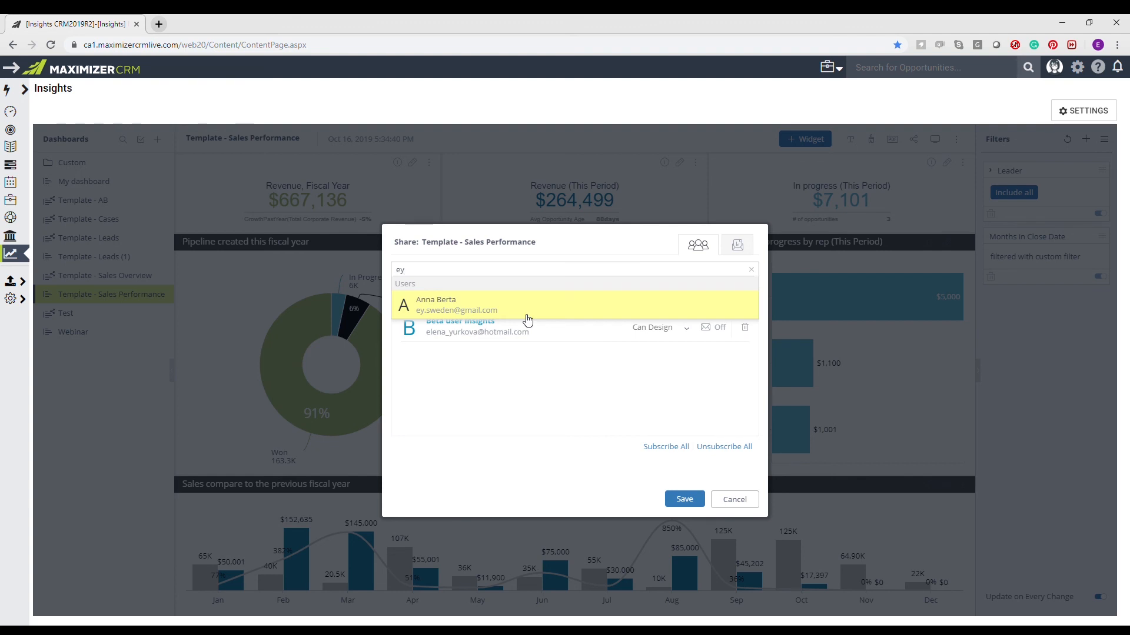
left_click(527, 315)
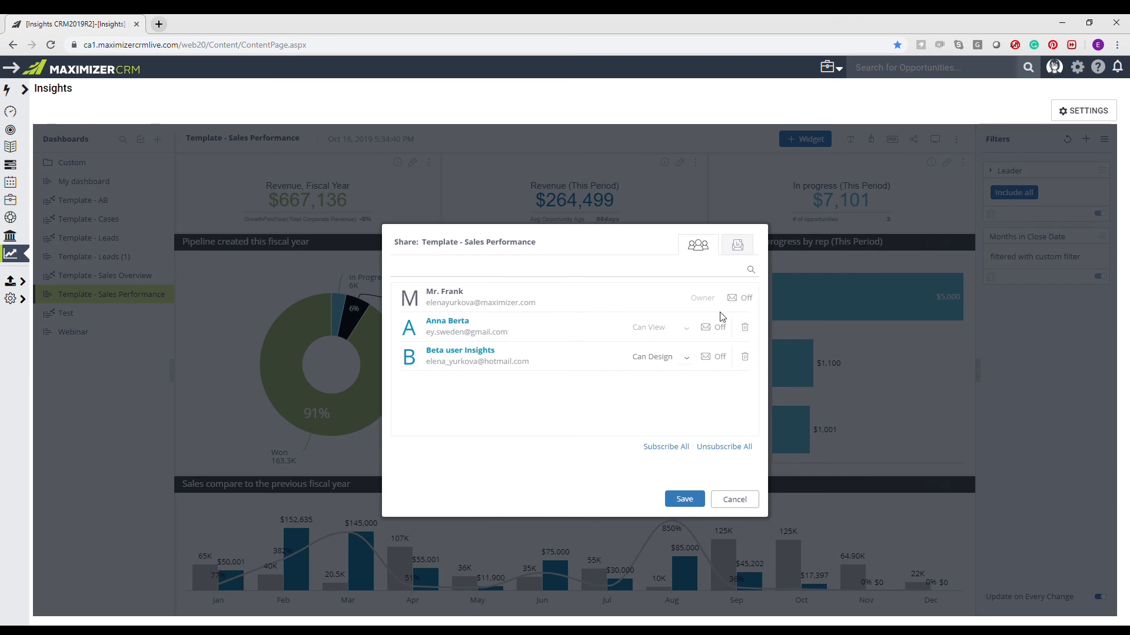
left_click(686, 497)
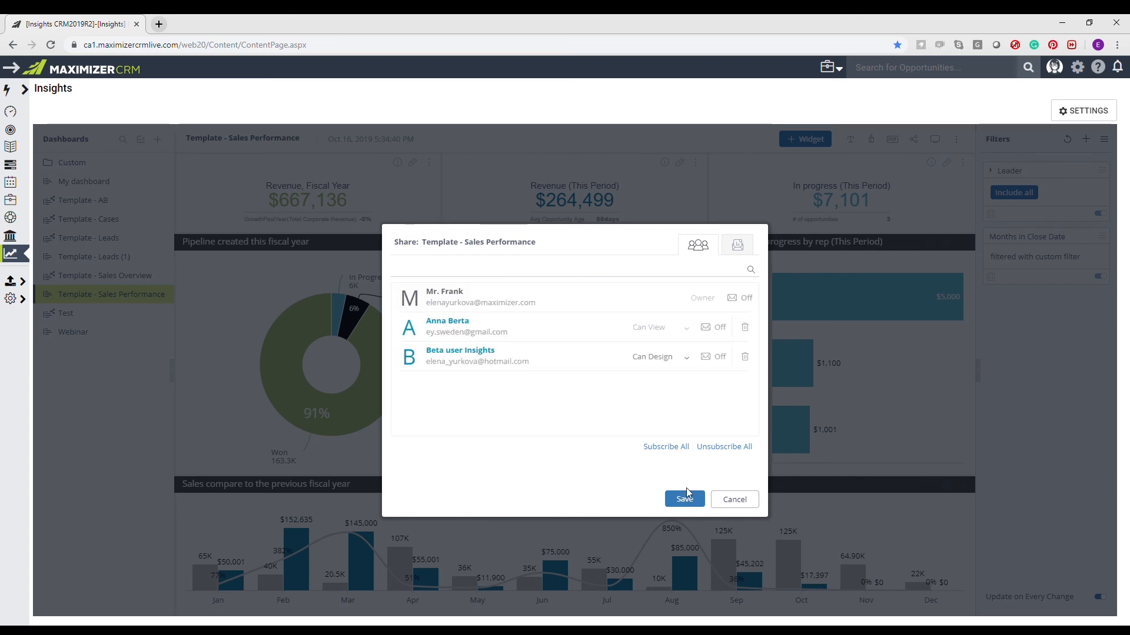